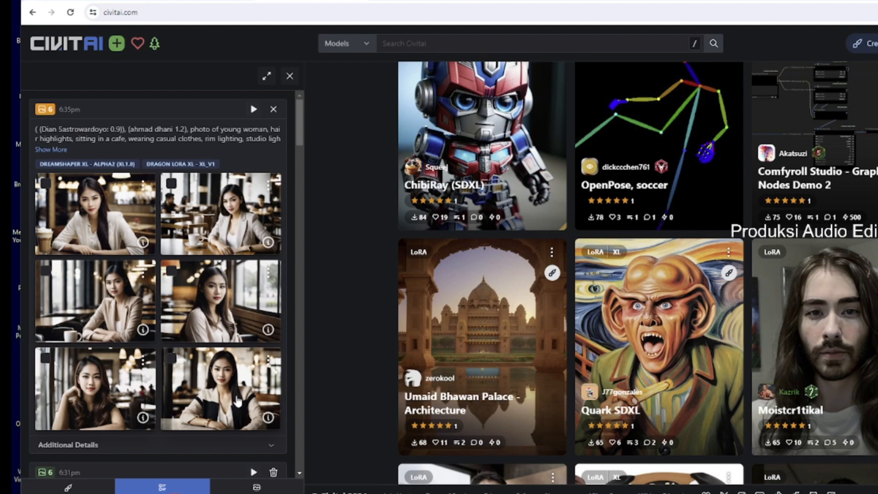
Review the generated café portraits and the generation settings, including aspect ratio, CFG scale, sampler, steps and seed
left_click(237, 401)
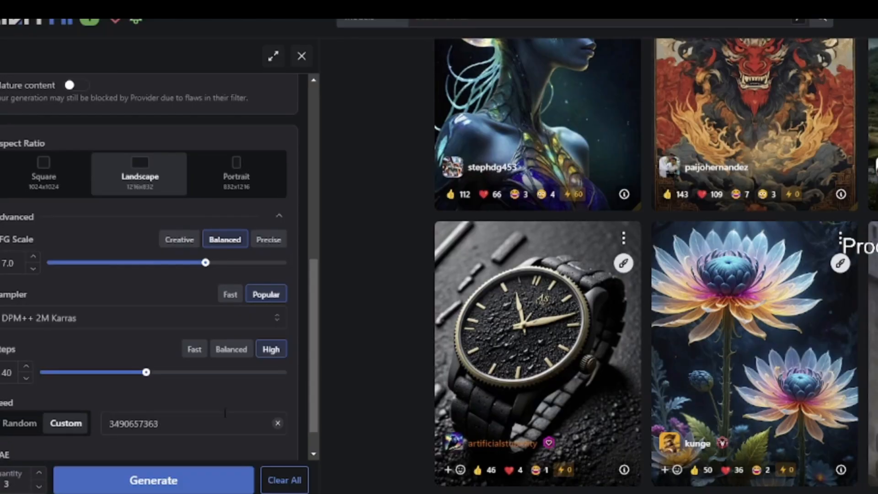
scroll(226, 418, "down", 1)
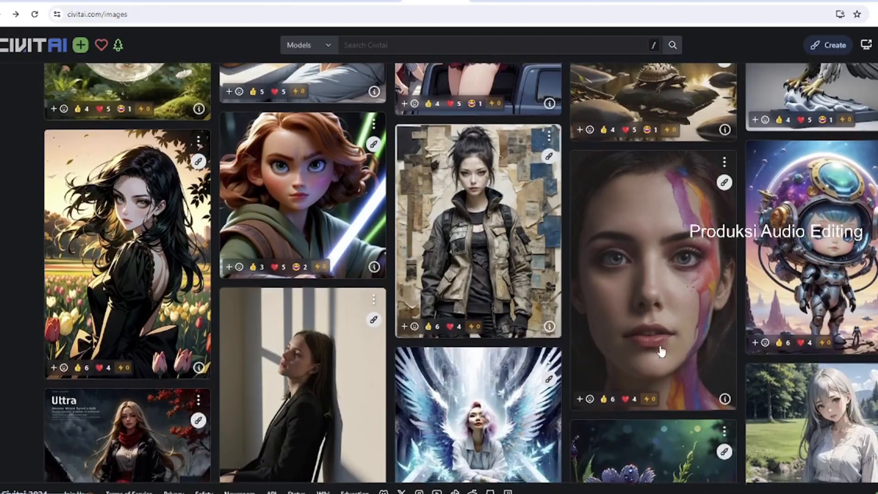
Browse the Civitai images gallery to examine the range of styles and subjects in the example AI-generated pictures
scroll(662, 352, "down", 1)
scroll(662, 352, "down", 6)
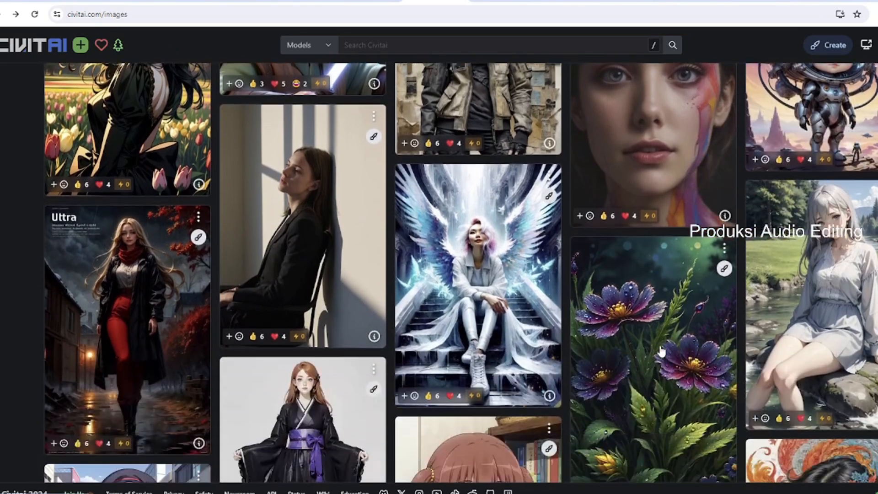
scroll(661, 352, "down", 8)
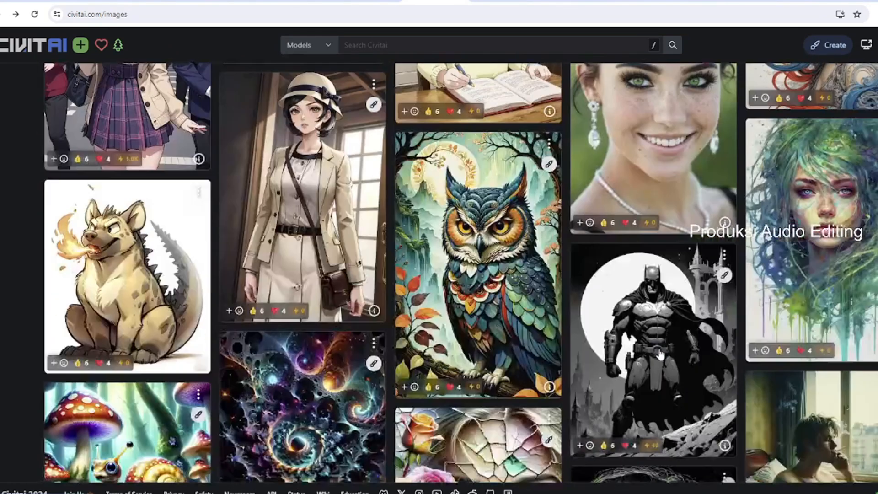
scroll(660, 355, "down", 9)
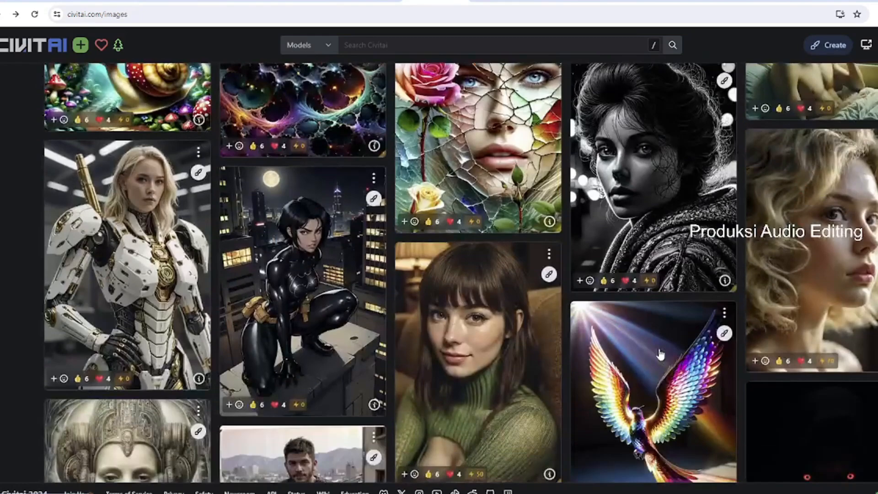
scroll(660, 355, "down", 6)
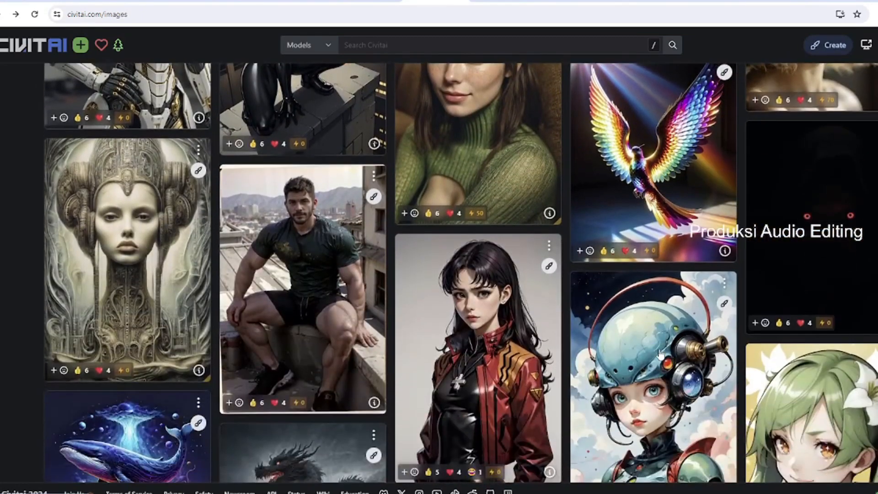
scroll(660, 355, "down", 8)
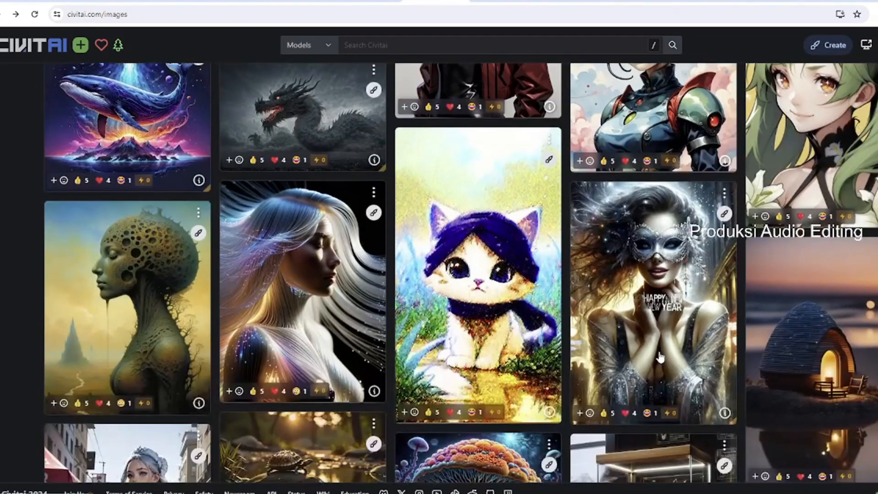
scroll(660, 357, "down", 8)
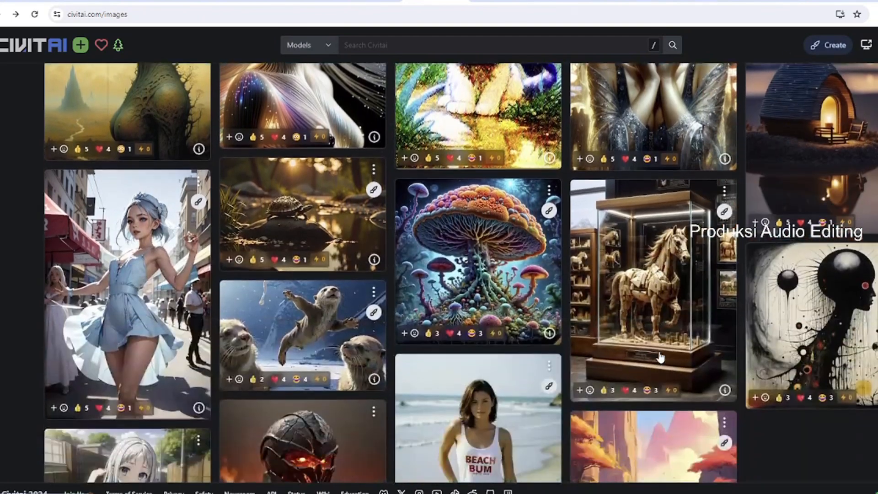
scroll(660, 357, "down", 2)
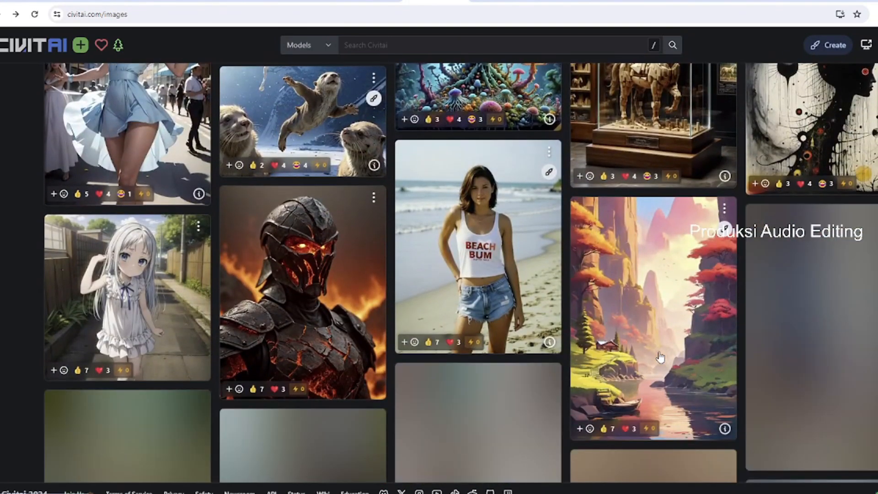
scroll(660, 357, "down", 7)
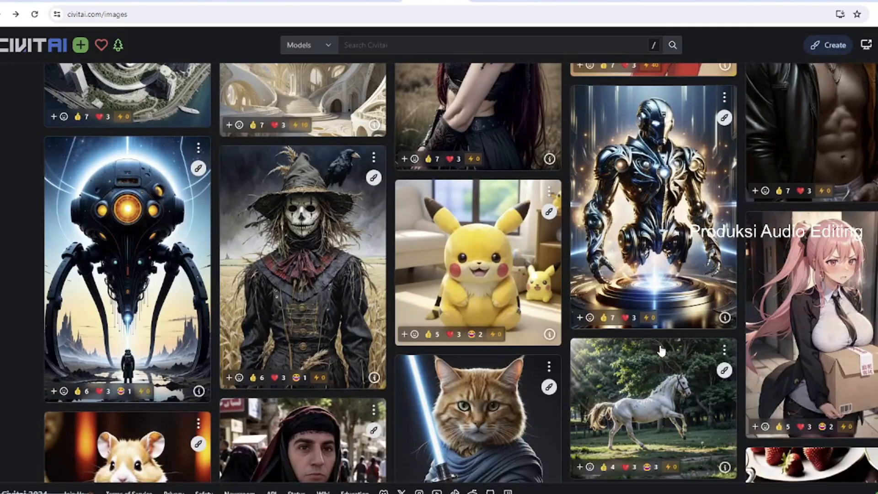
scroll(660, 352, "down", 6)
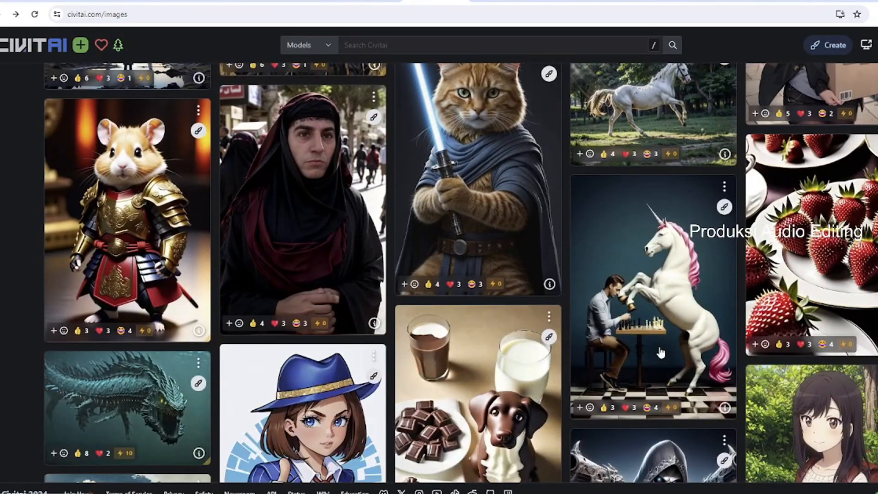
scroll(661, 352, "down", 10)
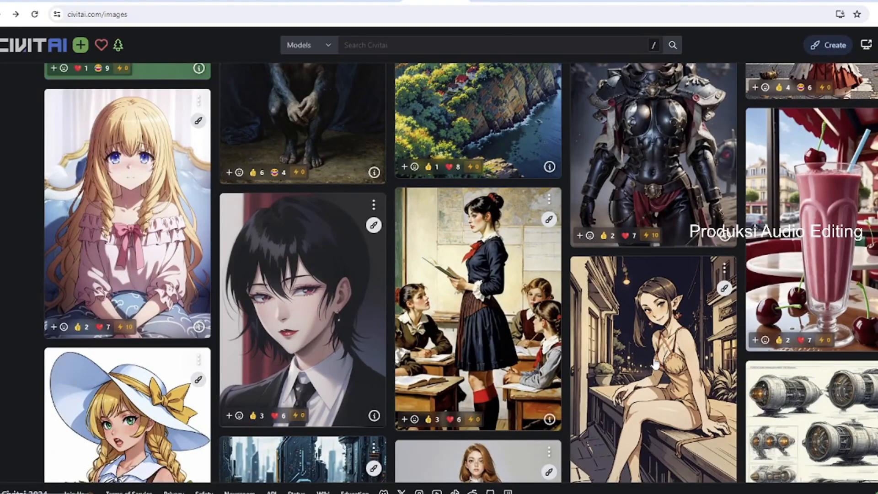
scroll(655, 364, "down", 7)
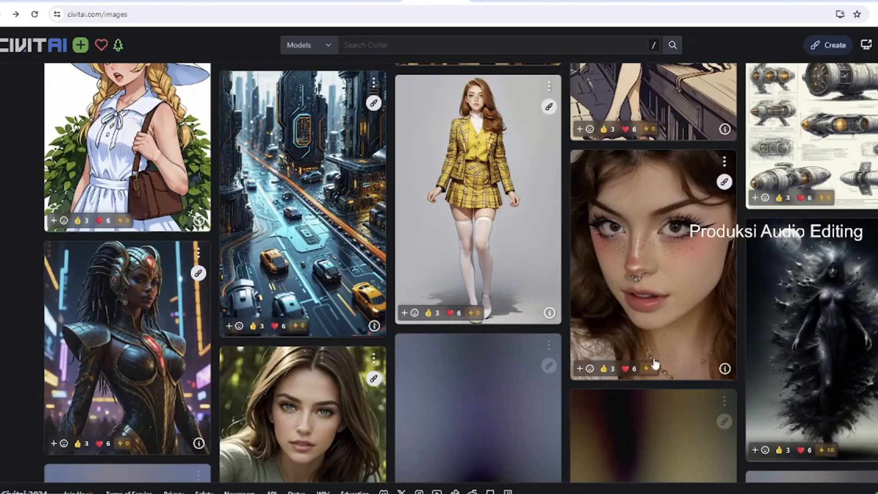
scroll(655, 364, "down", 7)
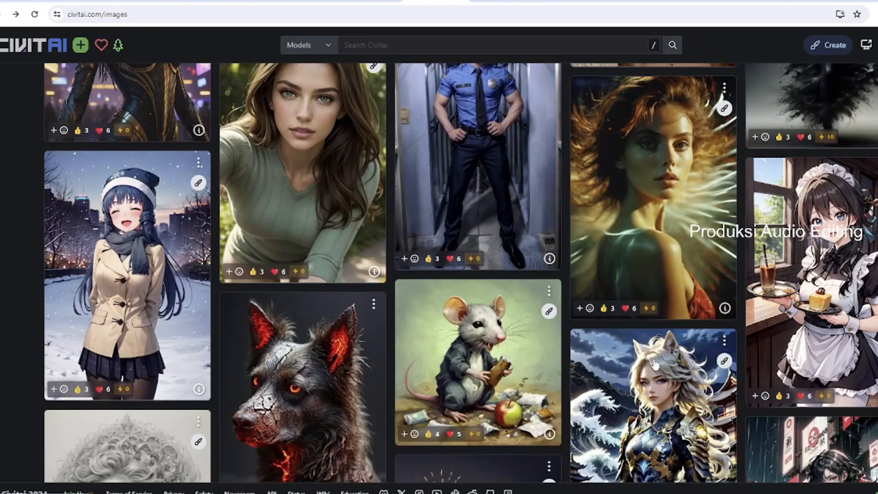
scroll(655, 364, "down", 8)
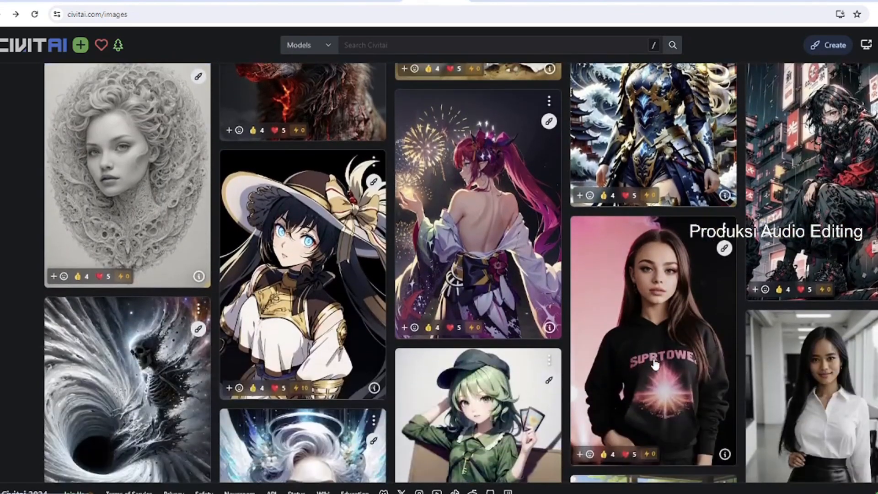
scroll(655, 363, "down", 7)
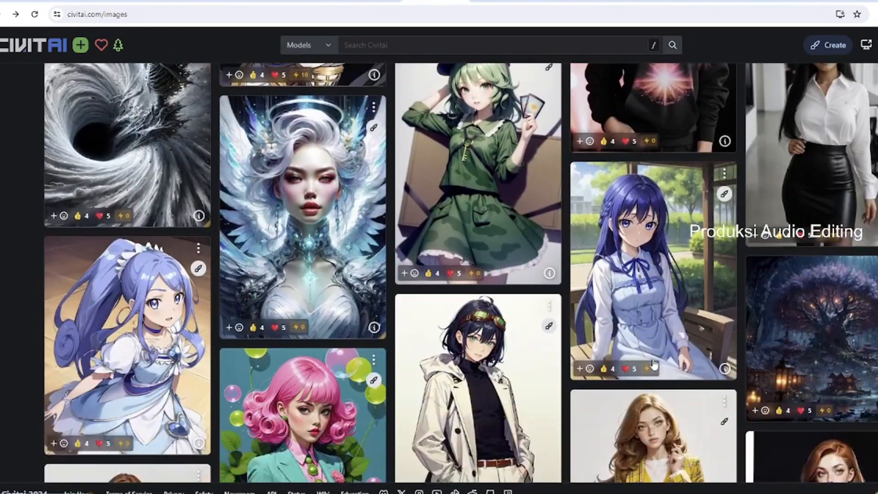
scroll(655, 364, "down", 8)
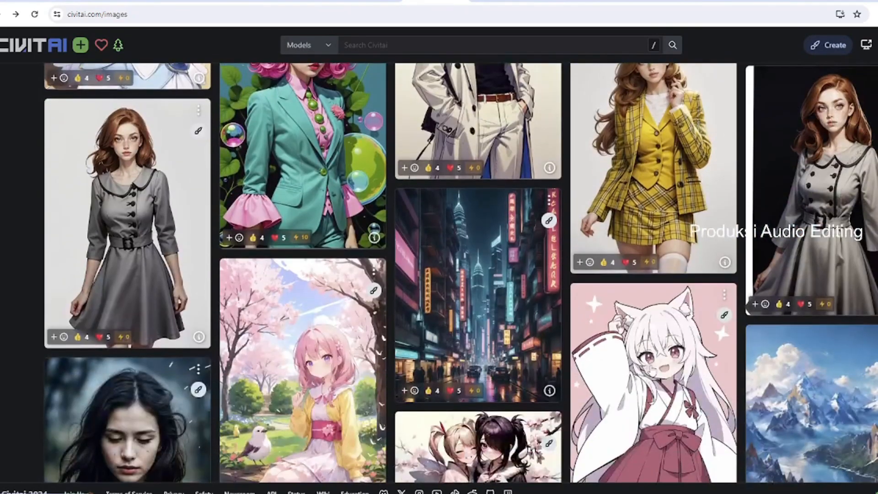
scroll(653, 371, "down", 7)
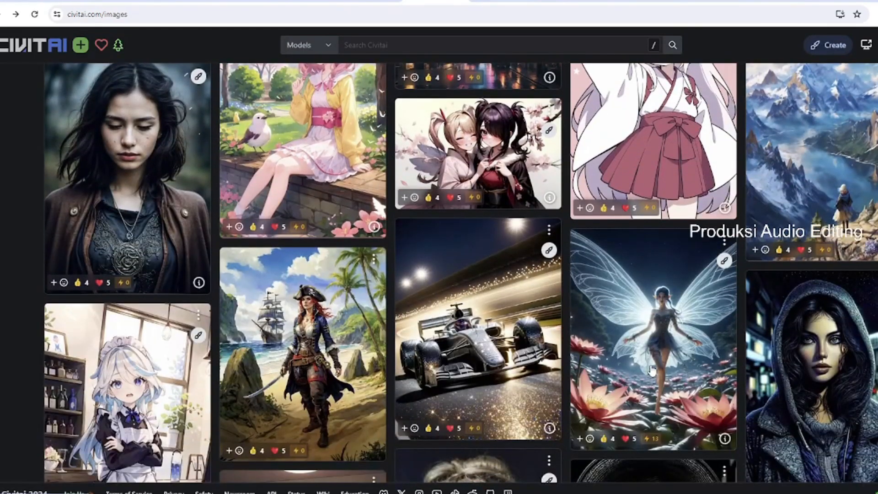
scroll(653, 371, "down", 7)
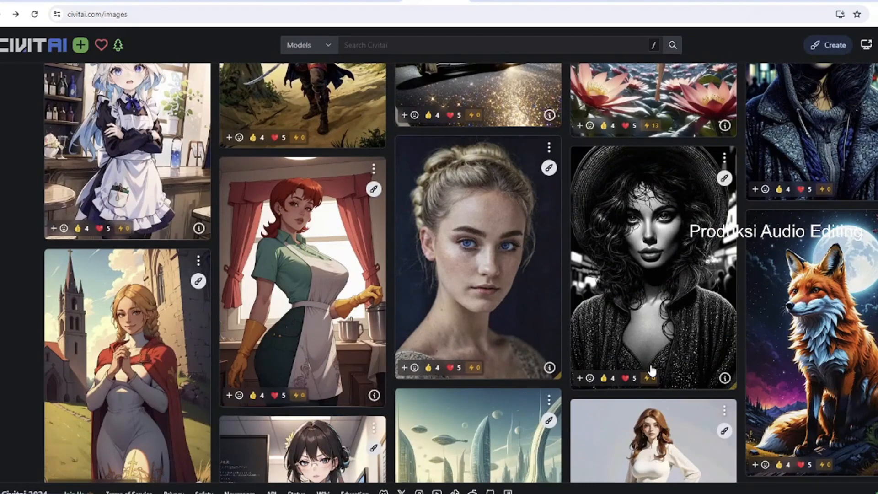
scroll(653, 370, "down", 7)
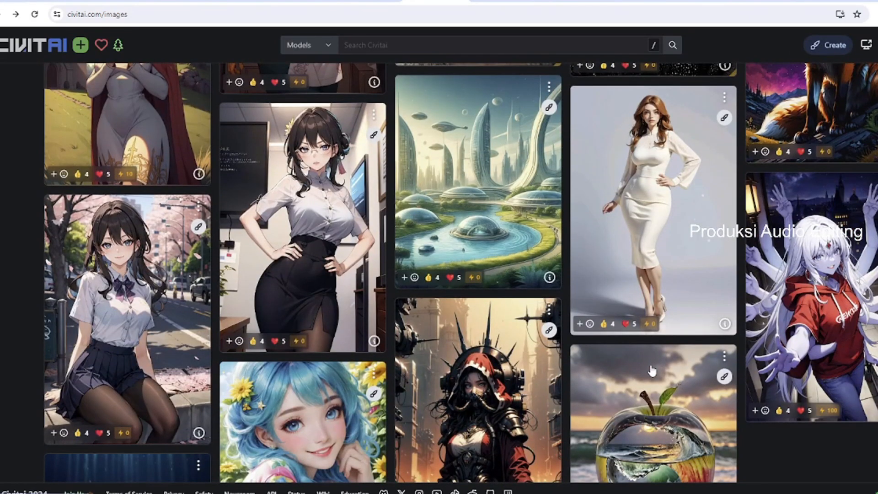
scroll(652, 371, "down", 7)
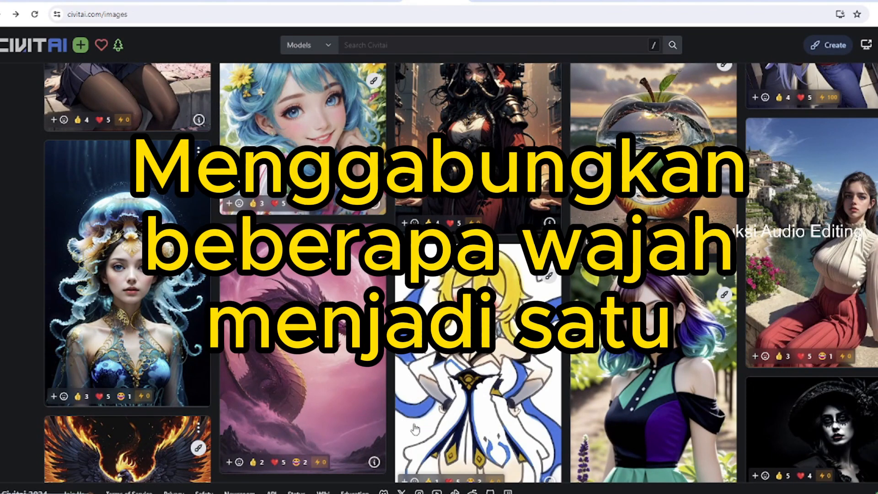
scroll(544, 383, "down", 10)
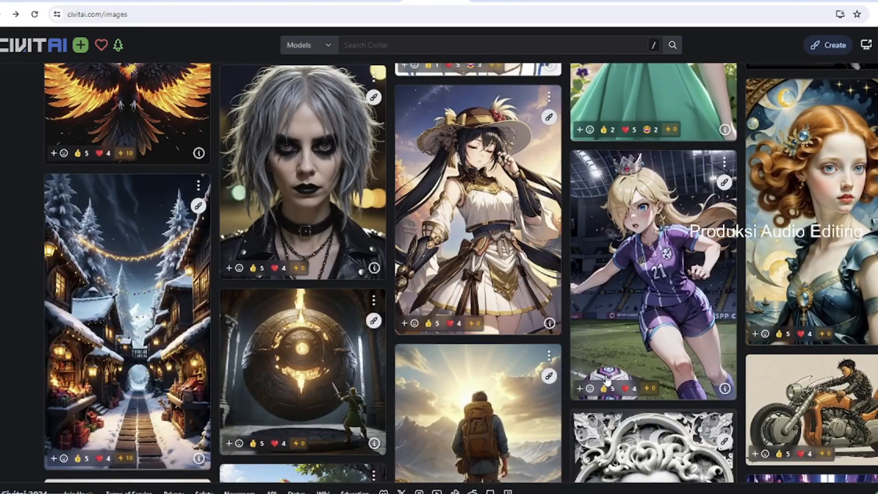
scroll(545, 381, "down", 6)
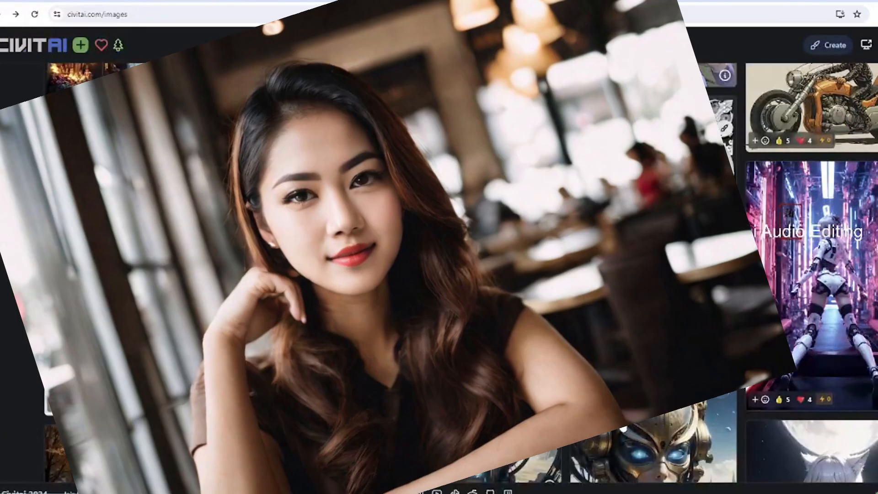
scroll(545, 381, "down", 9)
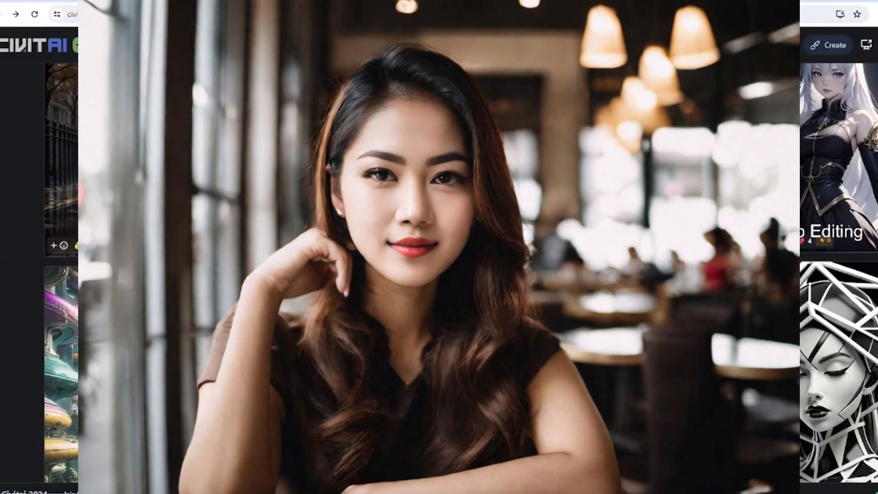
scroll(545, 381, "down", 7)
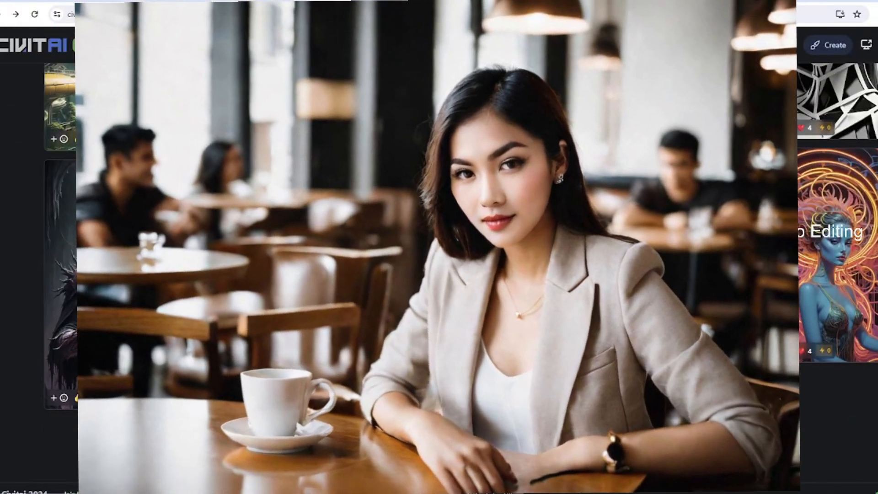
scroll(621, 432, "down", 5)
scroll(621, 432, "down", 2)
scroll(439, 275, "down", 8)
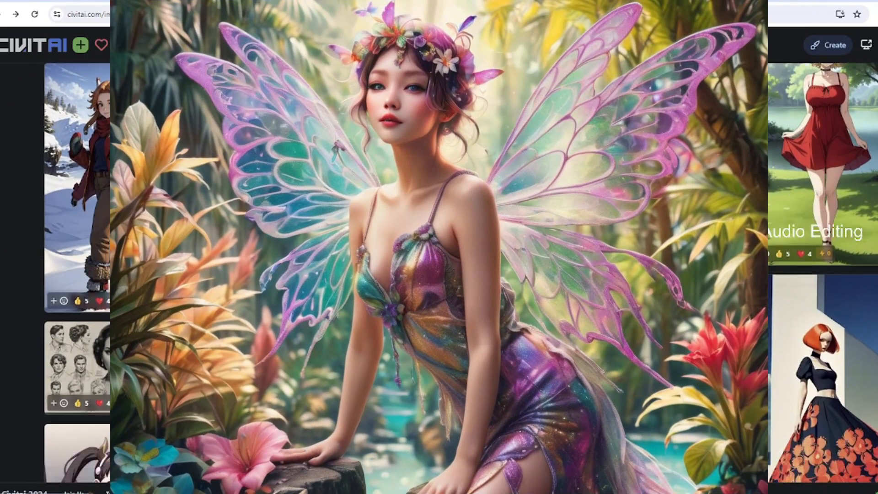
scroll(621, 432, "down", 9)
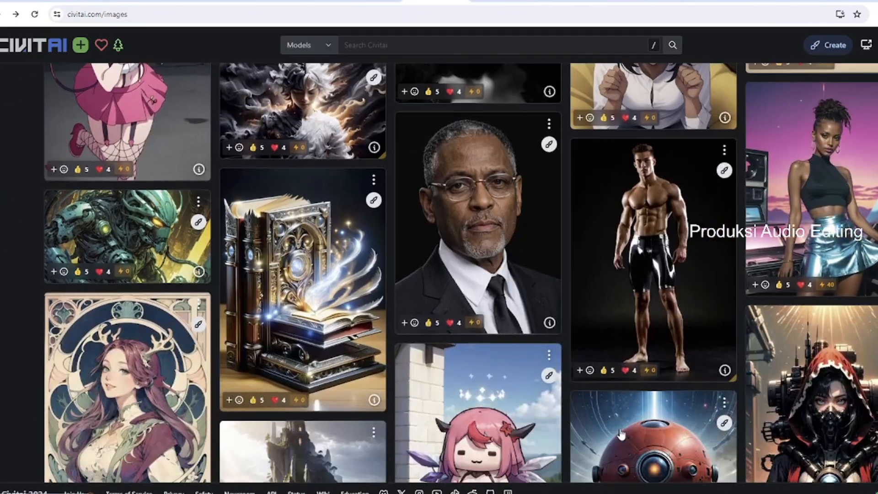
scroll(620, 432, "down", 10)
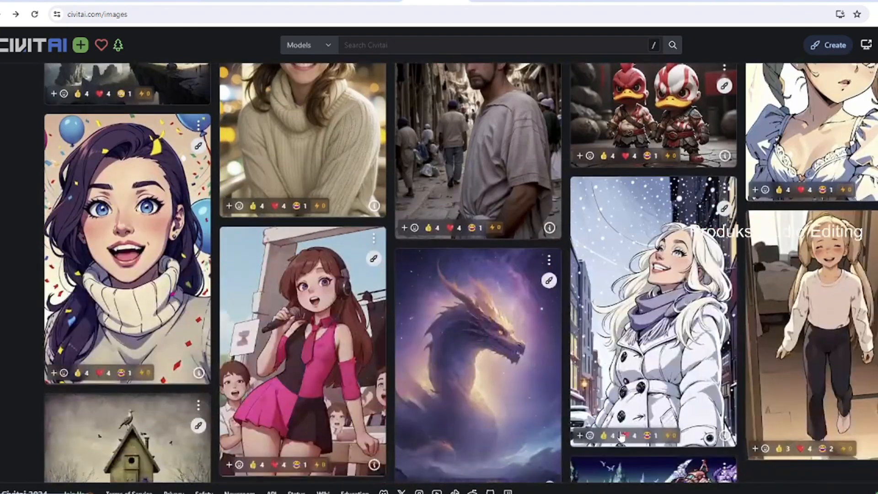
scroll(621, 434, "down", 6)
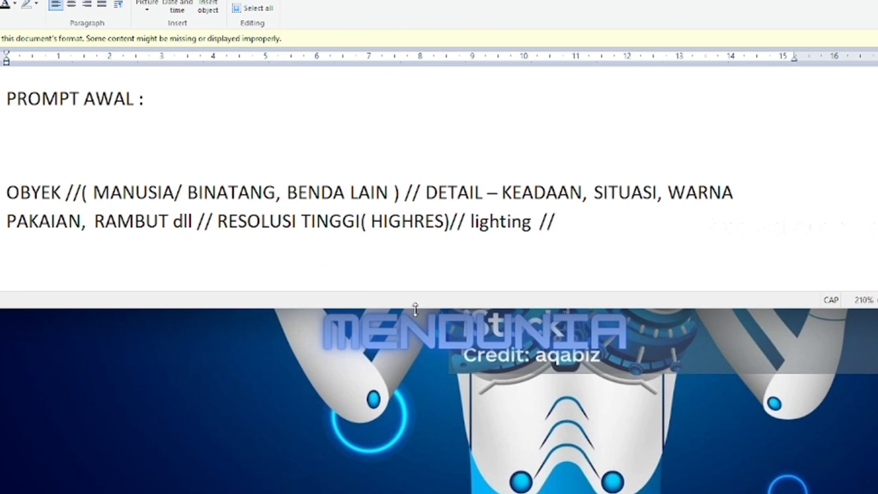
Switch to the WordPad prompt notes and enlarge the window's height to read on to the face-model prompt section
left_click_drag(416, 318, 426, 378)
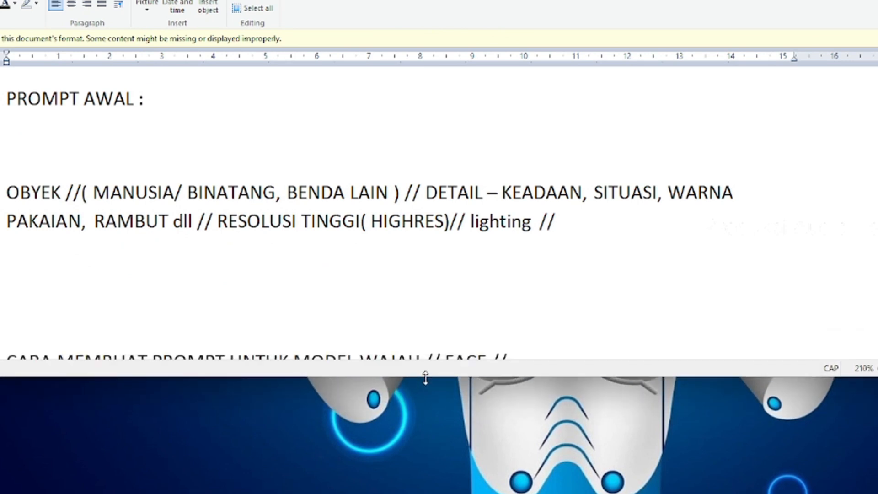
left_click_drag(425, 378, 435, 394)
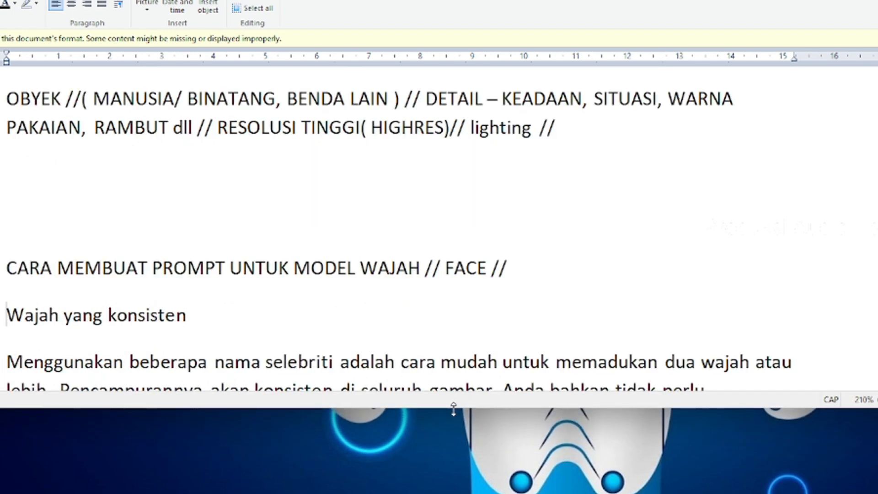
left_click_drag(450, 413, 481, 398)
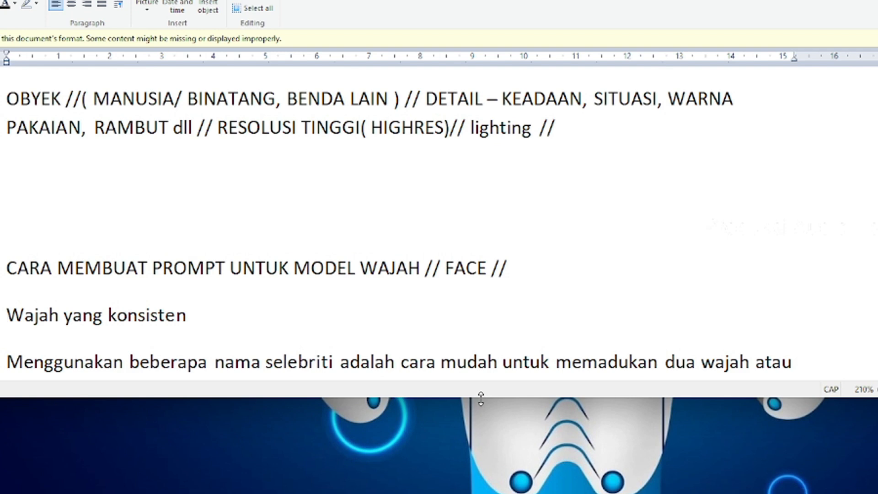
left_click_drag(481, 398, 573, 393)
Return to the PROMPT AWAL section, shorten the window to just below the OBYEK prompt structure, and highlight that text
scroll(535, 257, "up", 5)
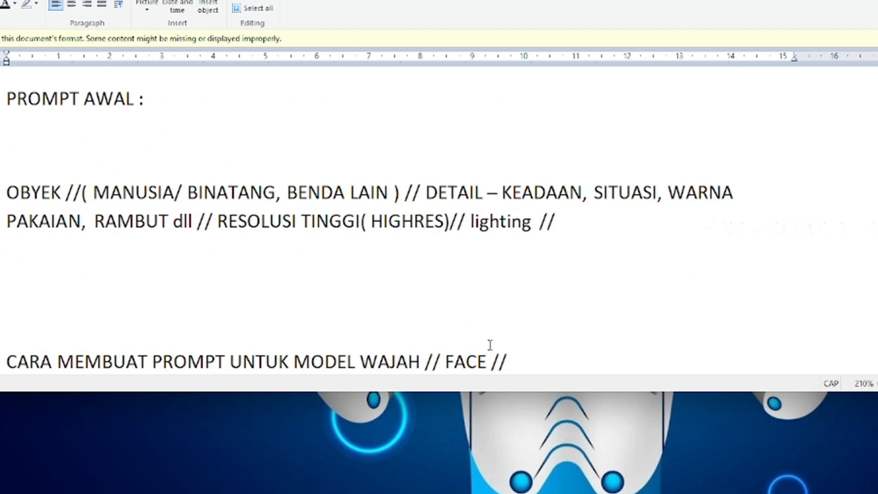
left_click_drag(484, 393, 492, 368)
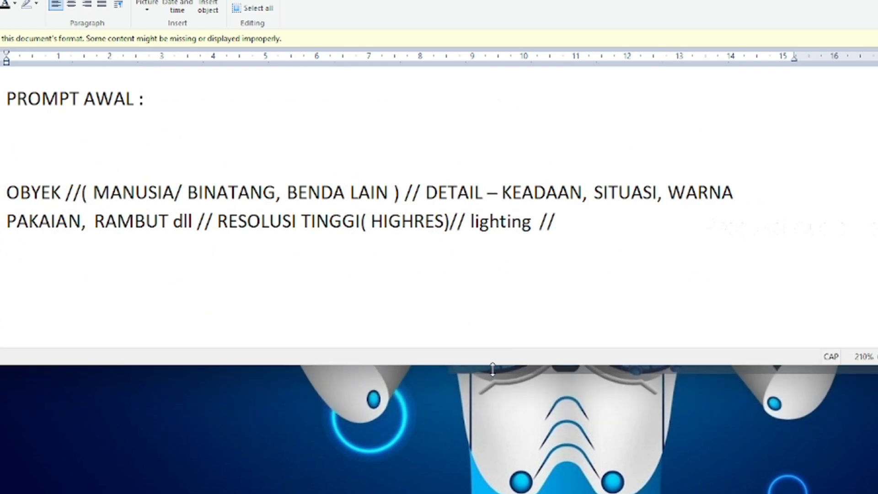
left_click_drag(9, 88, 748, 260)
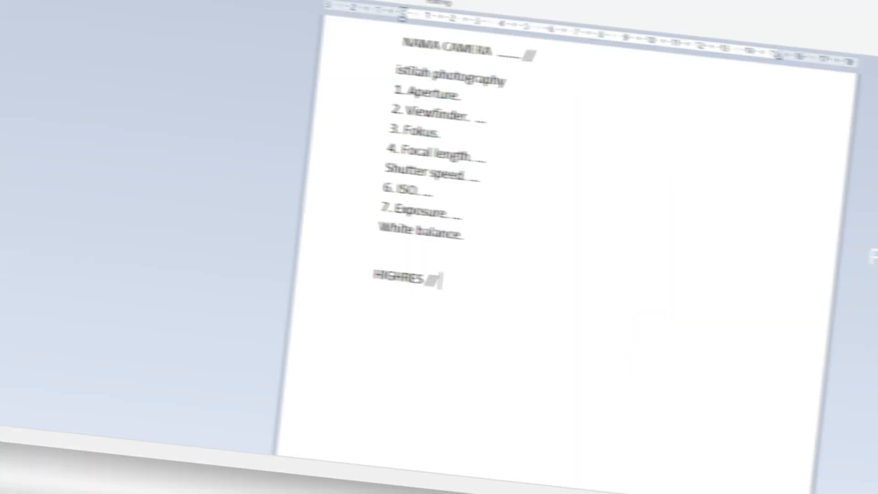
Highlight the prompt notes' list of photography terms, from "istilah photography" through HIGHRES, below NAMA CAMERA
scroll(412, 264, "up", 5)
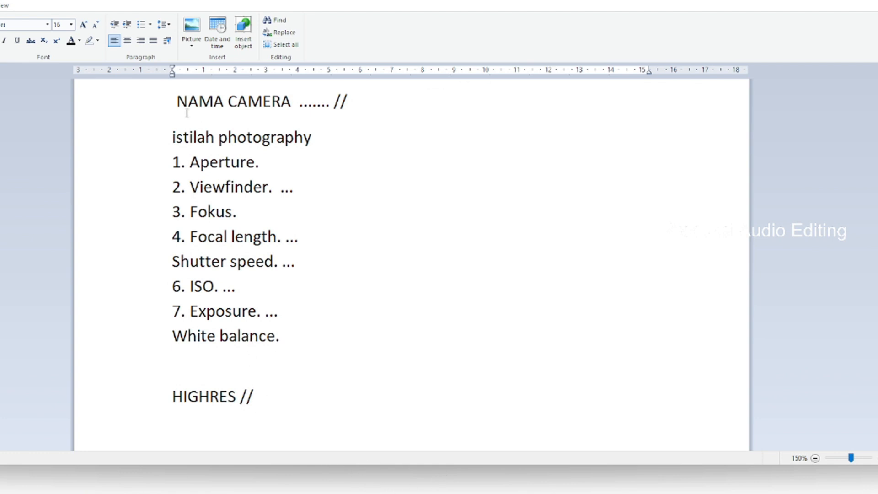
left_click_drag(173, 136, 363, 419)
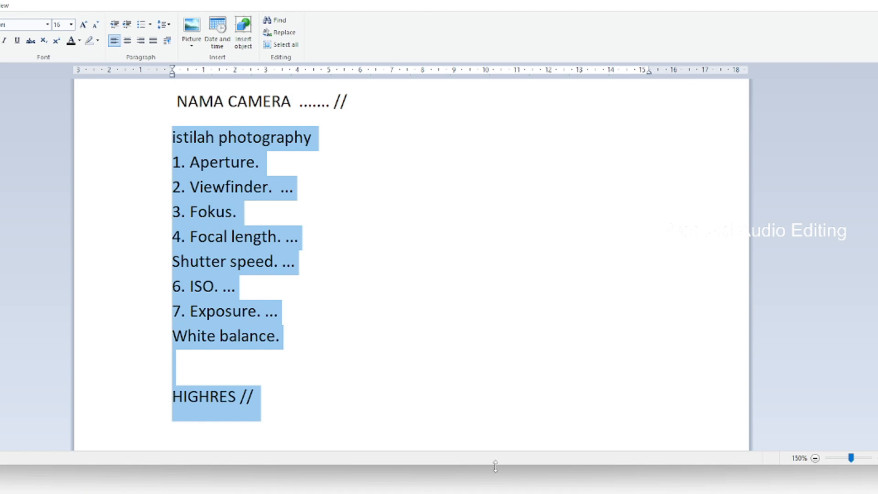
mouse_move(598, 493)
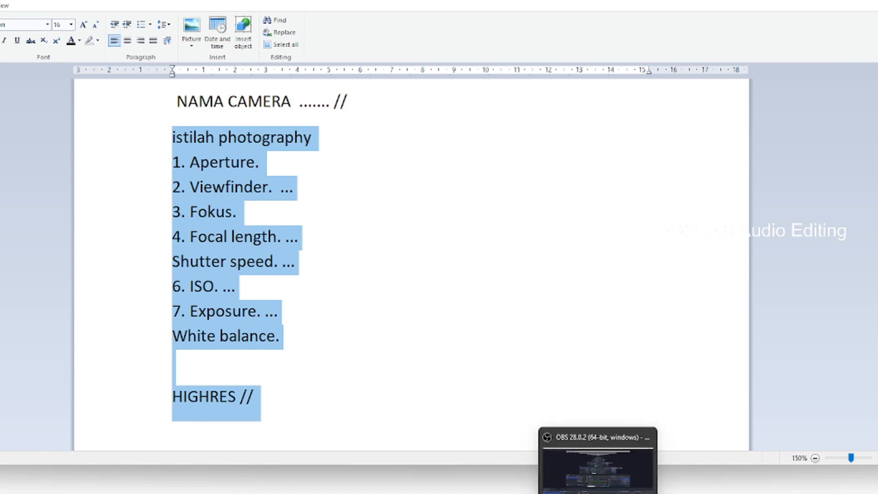
left_click(323, 424)
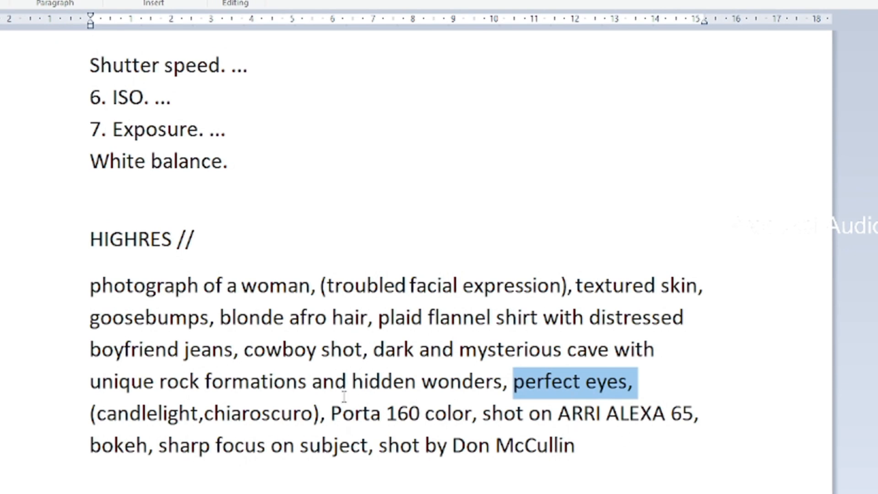
Highlight the lighting and camera terms in the sample woman prompt and delete its closing "shot by Don McCullin"
left_click(345, 396)
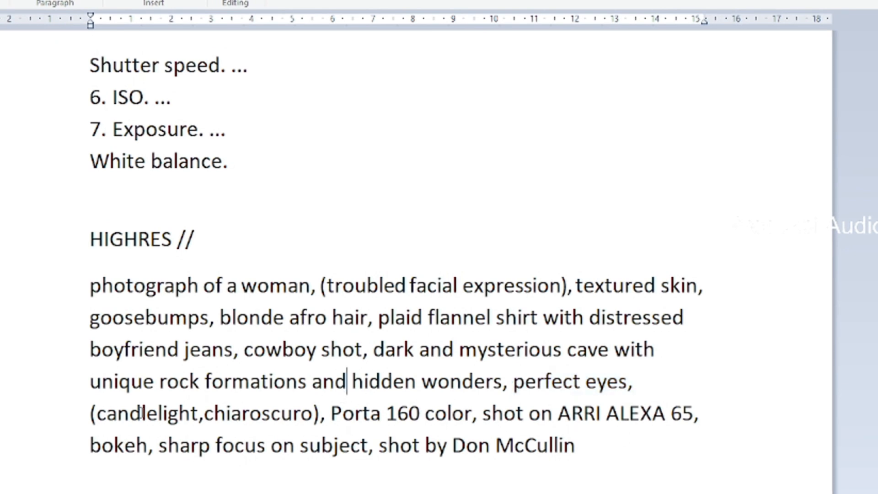
left_click_drag(97, 413, 374, 450)
left_click(375, 449)
left_click_drag(381, 446, 612, 451)
key("BackSpace")
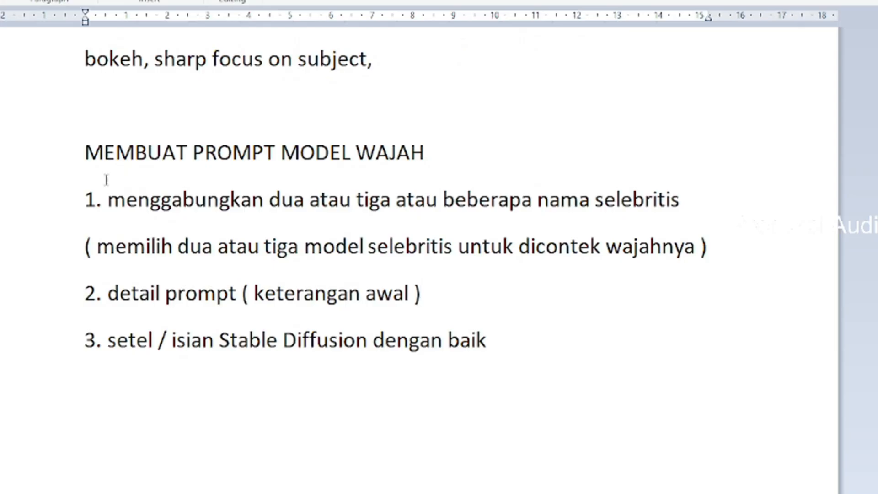
Highlight the MEMBUAT PROMPT MODEL WAJAH heading and its three numbered points one after another
left_click_drag(91, 148, 439, 141)
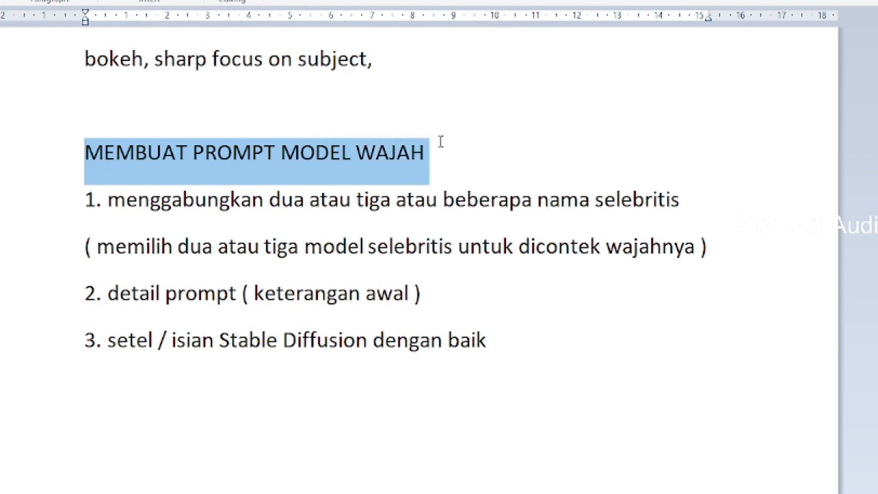
left_click(85, 201)
left_click_drag(146, 206, 679, 227)
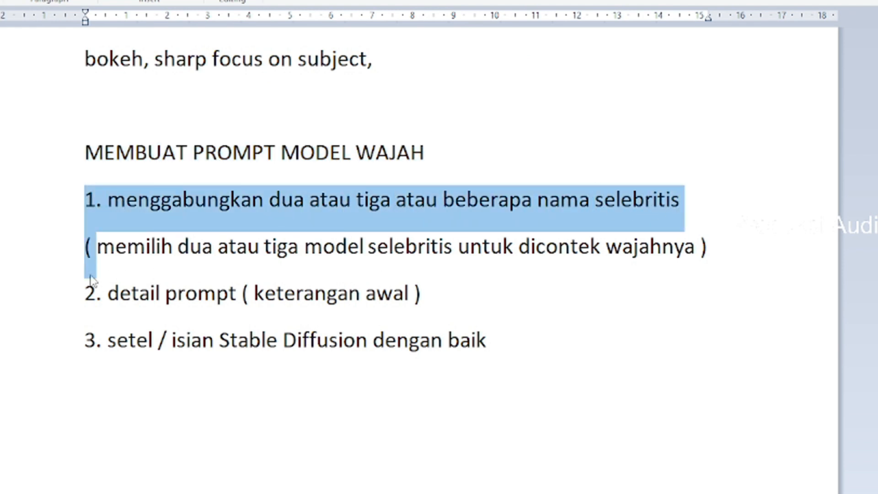
left_click(96, 256)
left_click(79, 252)
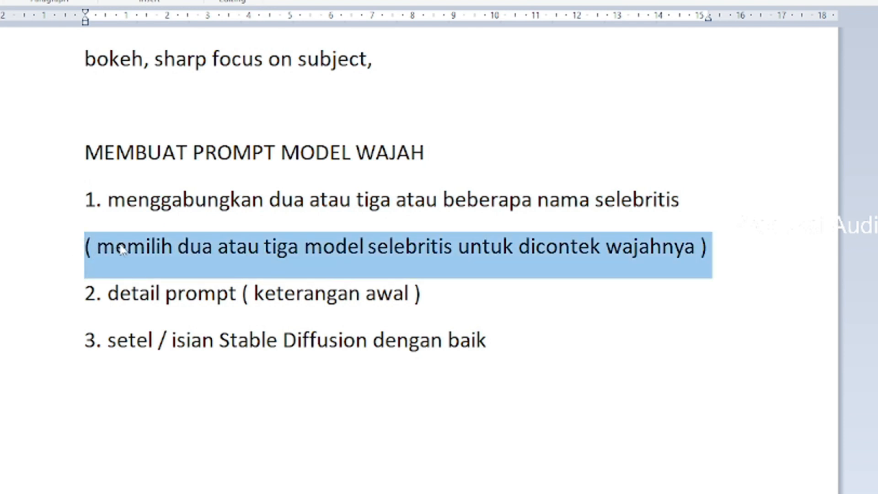
left_click(75, 302)
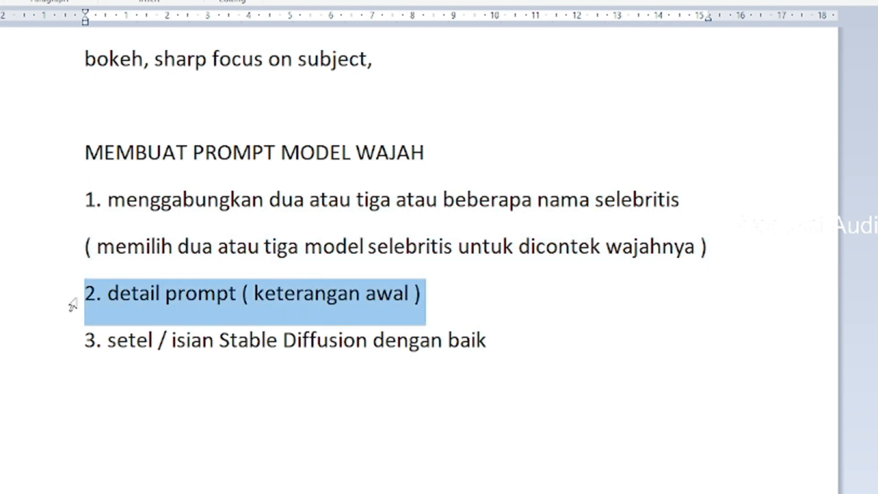
left_click_drag(86, 341, 325, 331)
left_click(543, 314)
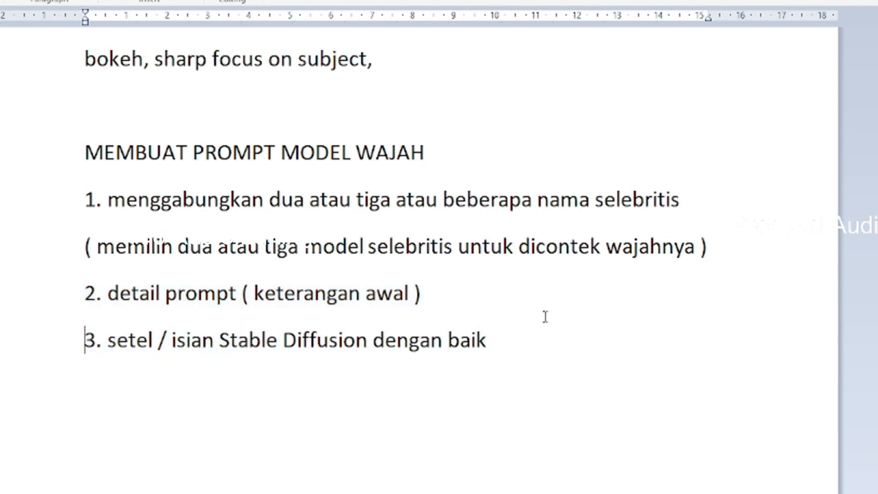
triple_click(543, 337)
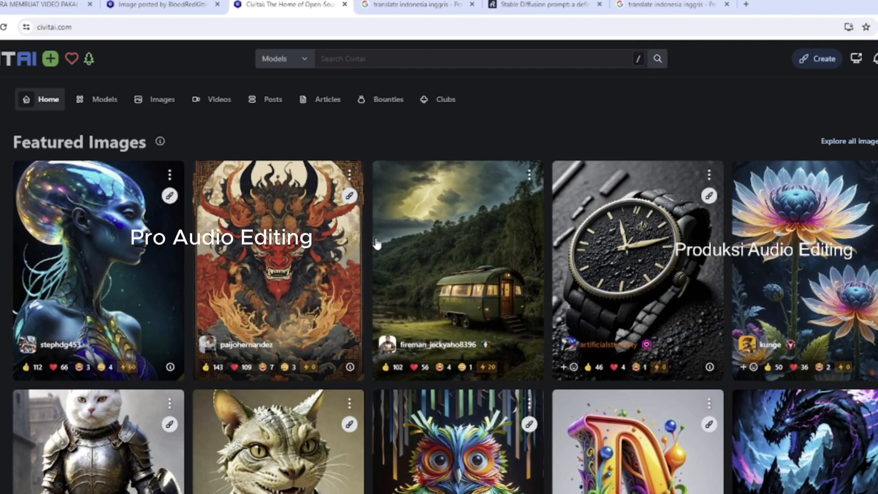
Browse the Civitai home page to examine the featured images, featured models and social posts
scroll(377, 244, "down", 10)
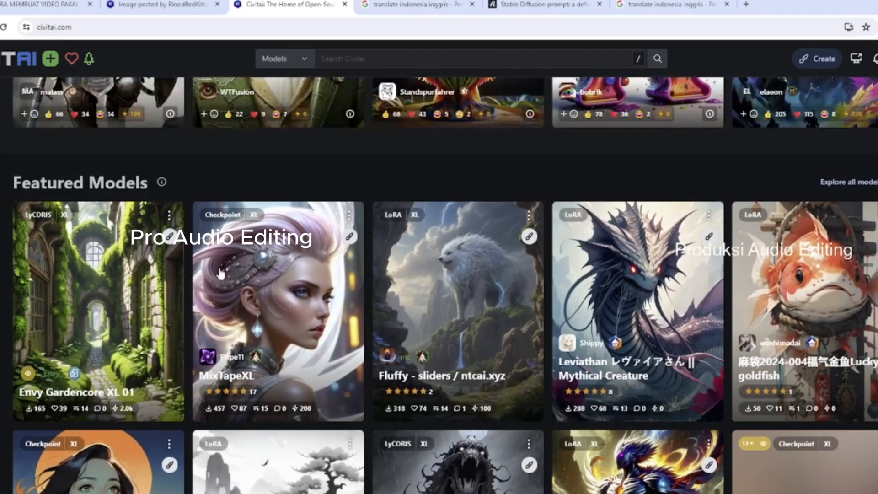
scroll(206, 196, "up", 4)
scroll(209, 221, "up", 5)
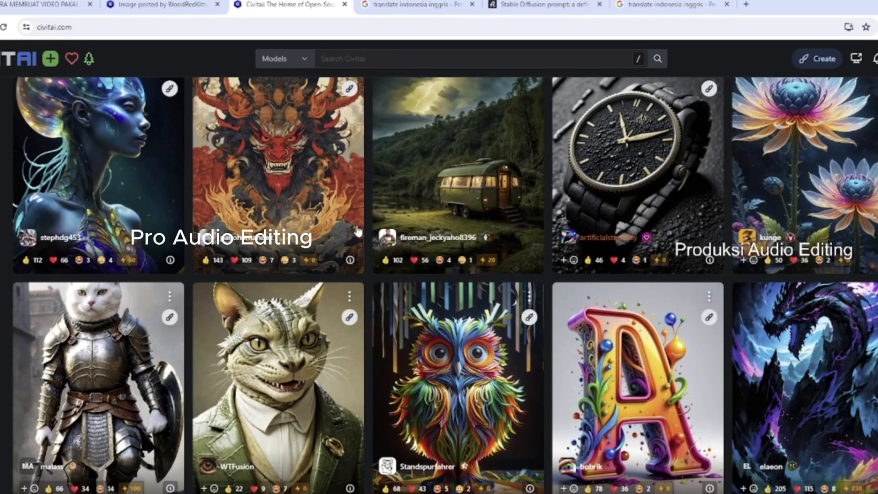
scroll(417, 286, "down", 9)
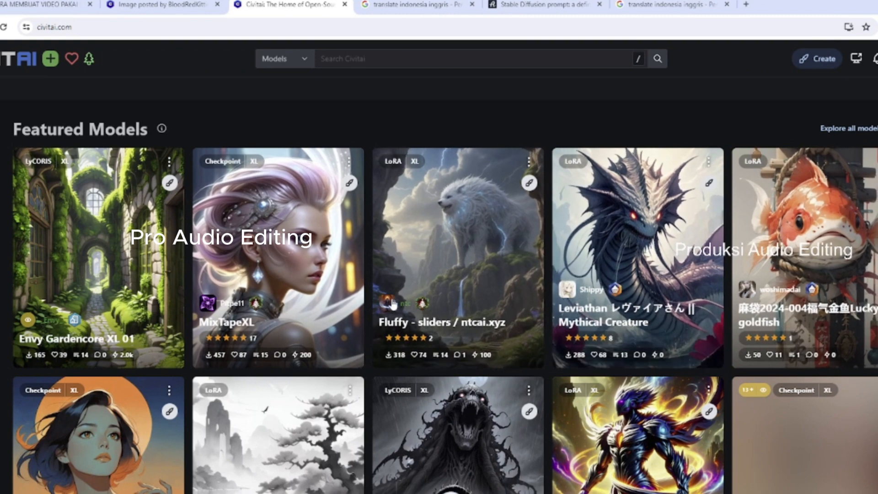
scroll(483, 257, "down", 2)
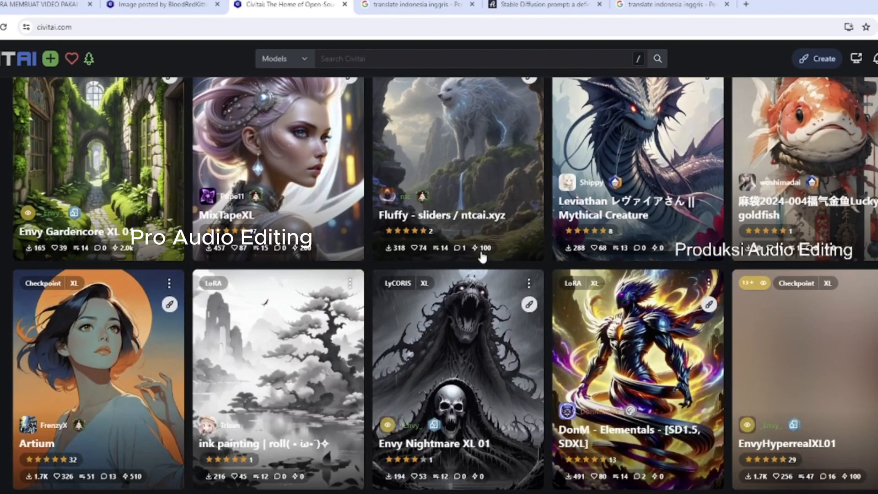
scroll(414, 263, "down", 5)
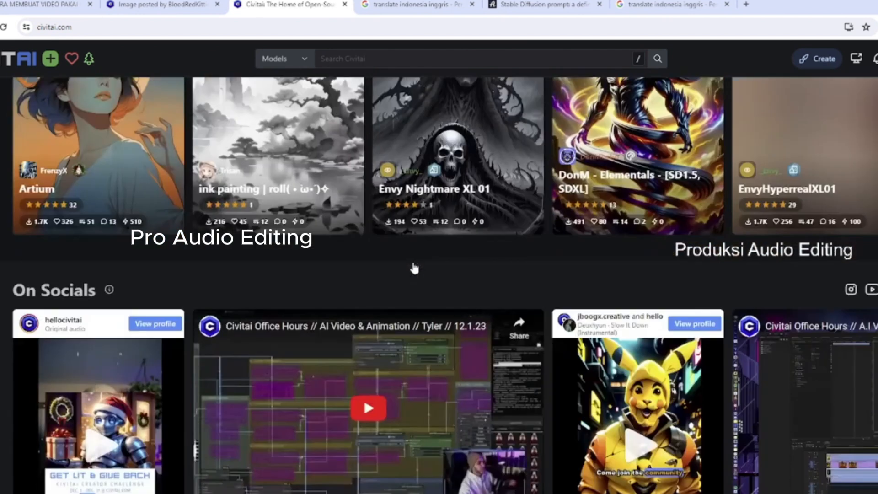
scroll(414, 267, "down", 2)
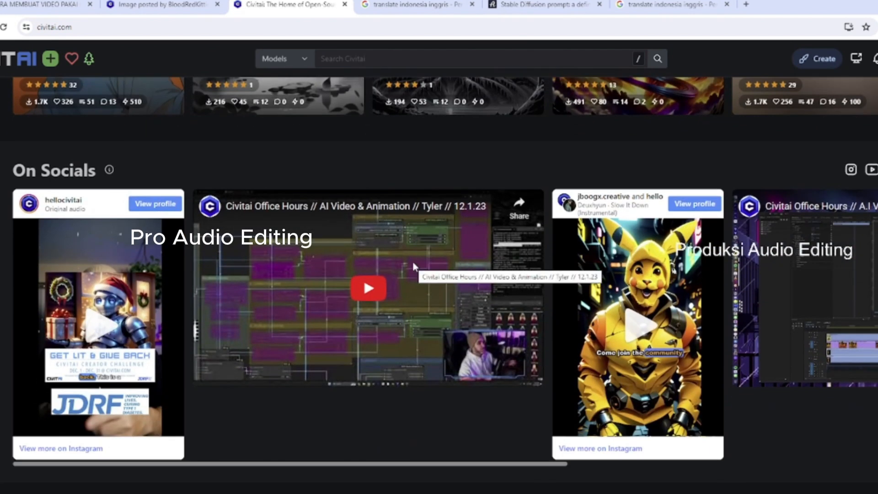
scroll(414, 267, "down", 2)
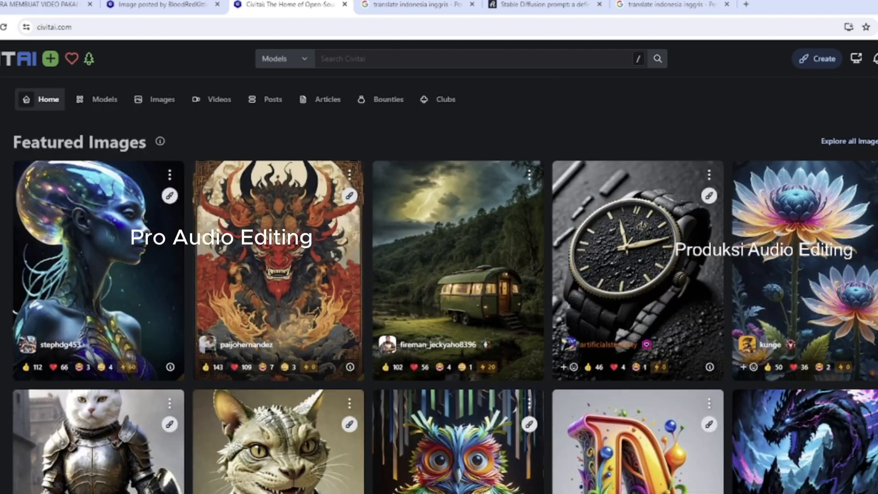
Open the Civitai image generator and review its model, prompt, negative prompt, aspect ratio and advanced settings
left_click(822, 65)
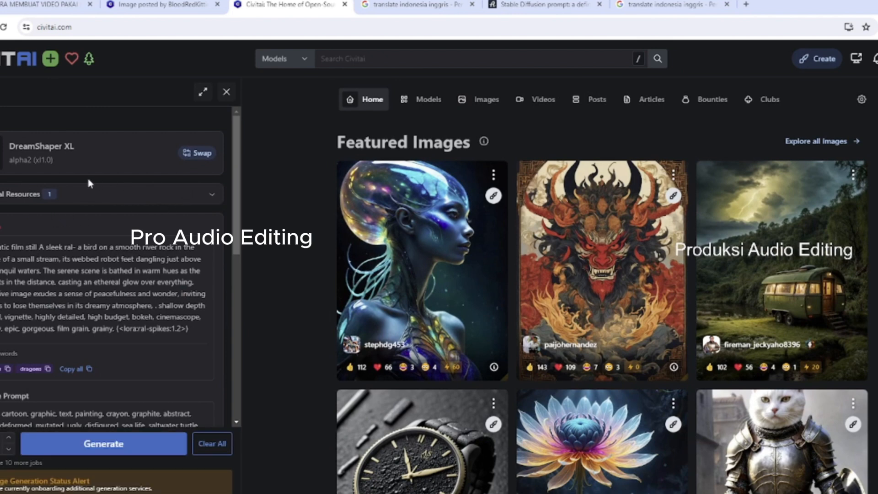
scroll(37, 279, "down", 6)
scroll(37, 281, "up", 5)
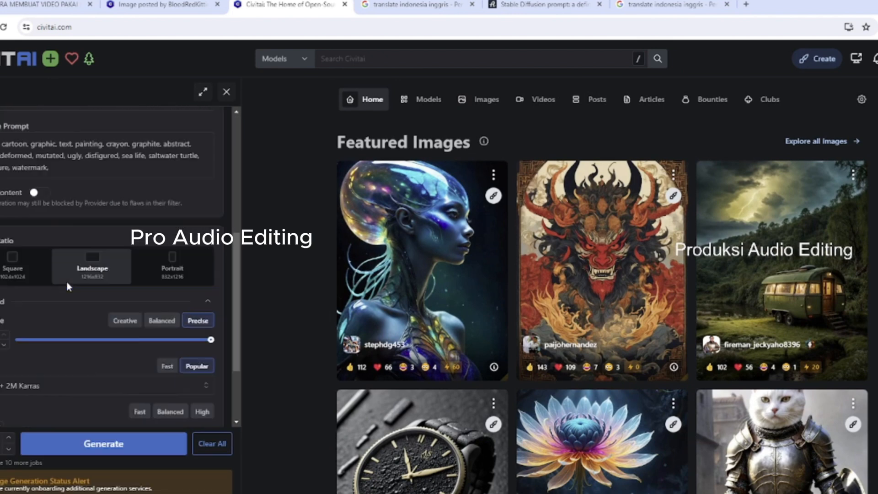
scroll(69, 281, "up", 2)
scroll(66, 293, "down", 8)
scroll(50, 302, "up", 1)
scroll(40, 298, "down", 3)
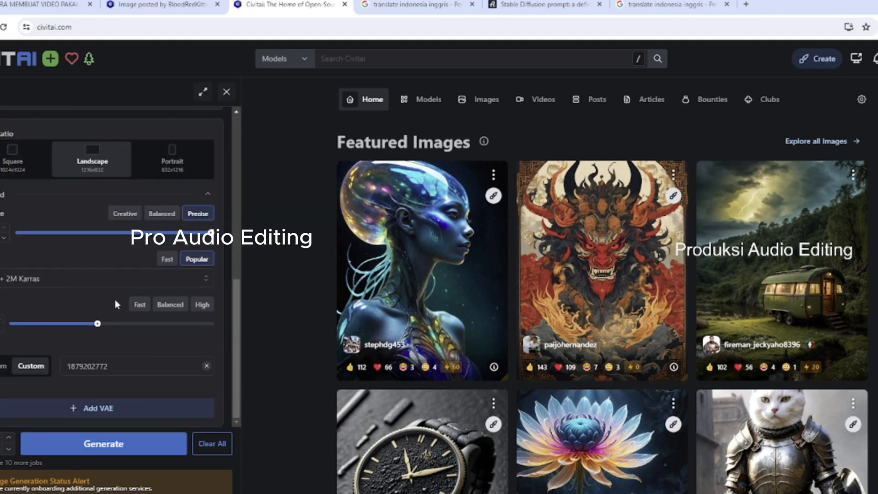
scroll(103, 289, "up", 6)
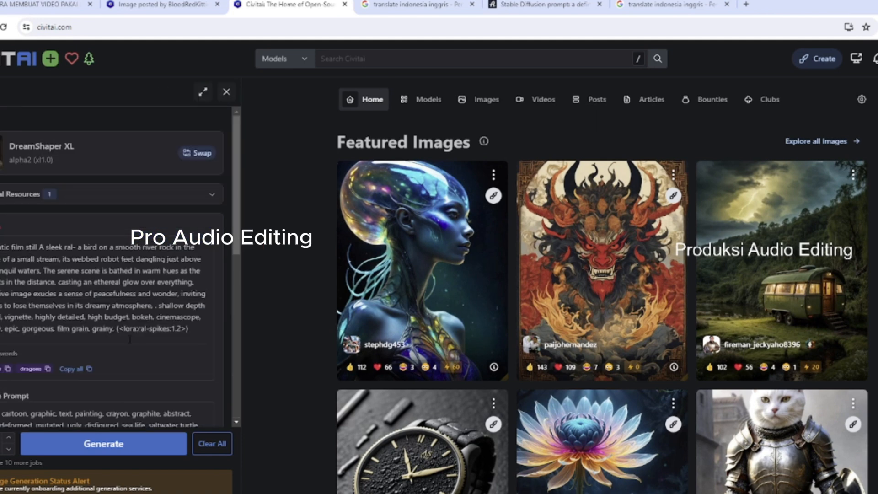
Replace the generator's bird prompt with the copied café portrait prompt blending Angelina Jolie:0.5, Dian Sastrowardoyo:0.9 and Lea Michele:1.2
left_click(200, 332)
left_click_drag(200, 332, 1, 247)
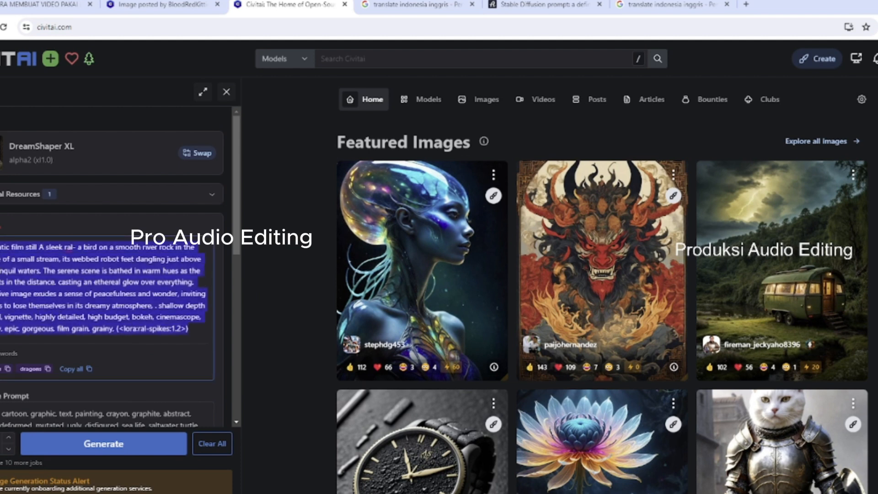
key("BackSpace")
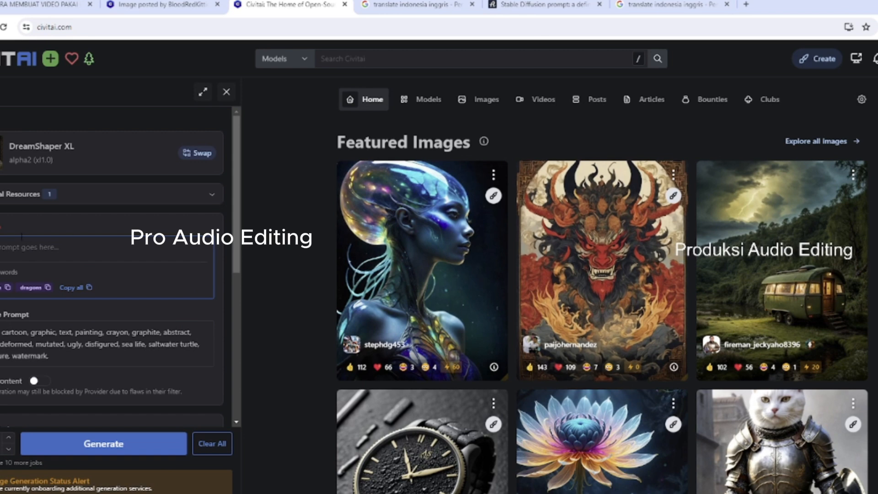
right_click(2, 248)
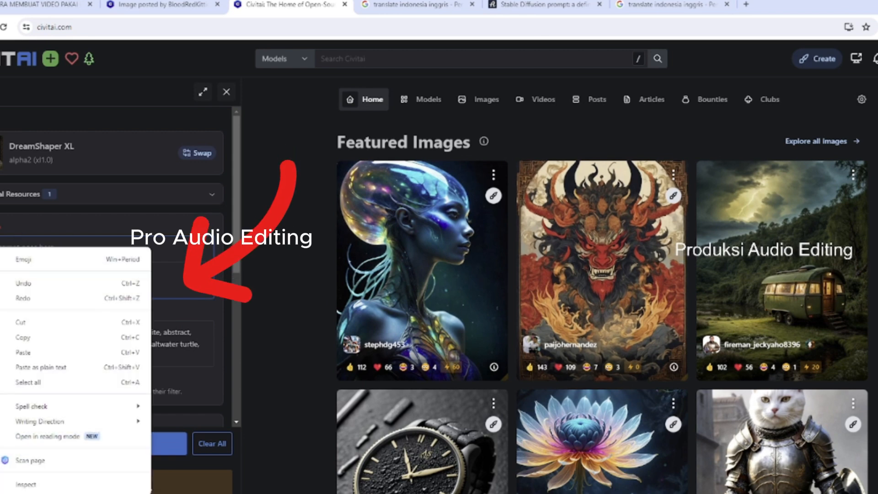
left_click(24, 353)
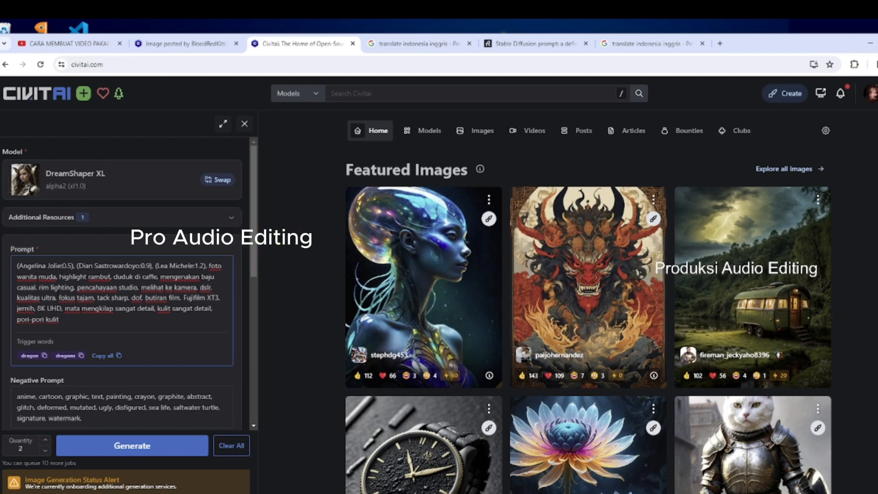
Complete the third name in the WordPad restaurant prompt as Lea Michele and highlight the first weighted name
type(":")
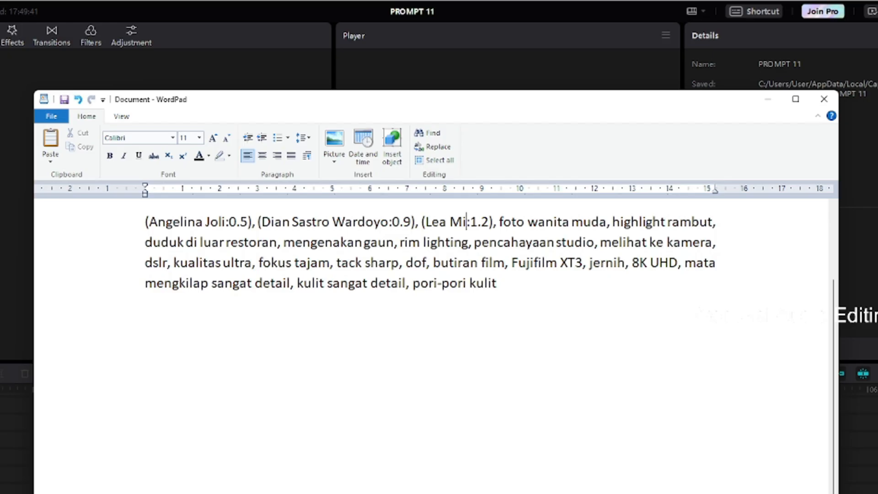
type("chele:1.2), foto wanita muda, highlight")
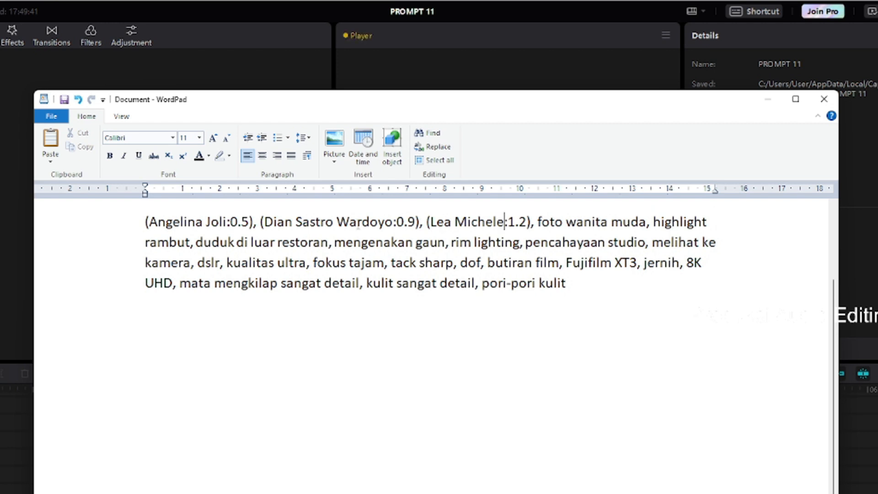
left_click(258, 221)
left_click(420, 222)
left_click_drag(260, 222, 142, 221)
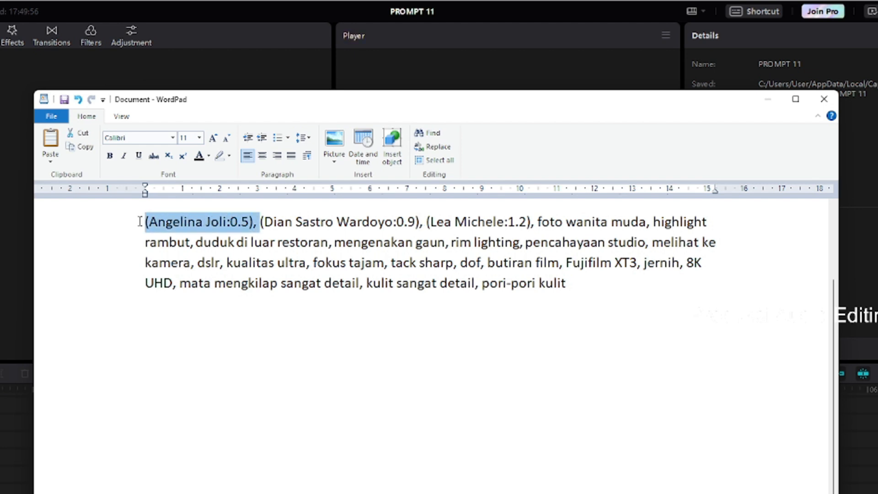
Enclose (Dian Sastro Wardoyo:0.9) in a second pair of parentheses
left_click(261, 223)
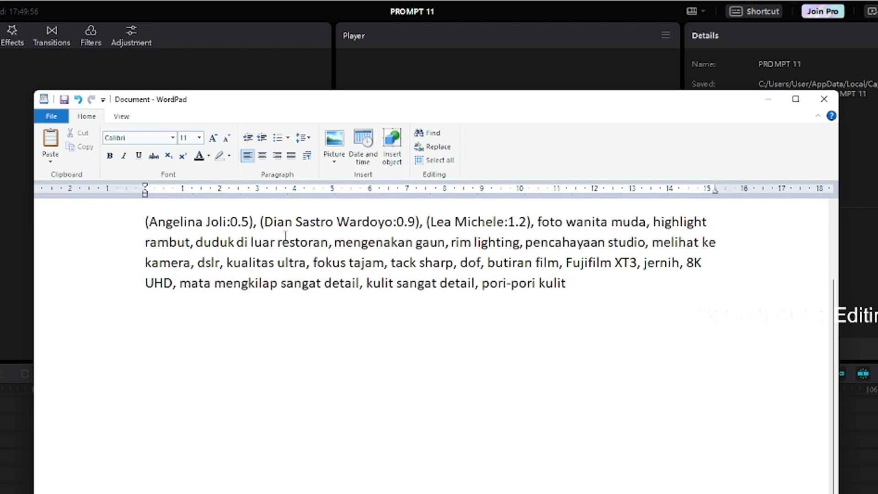
type("(")
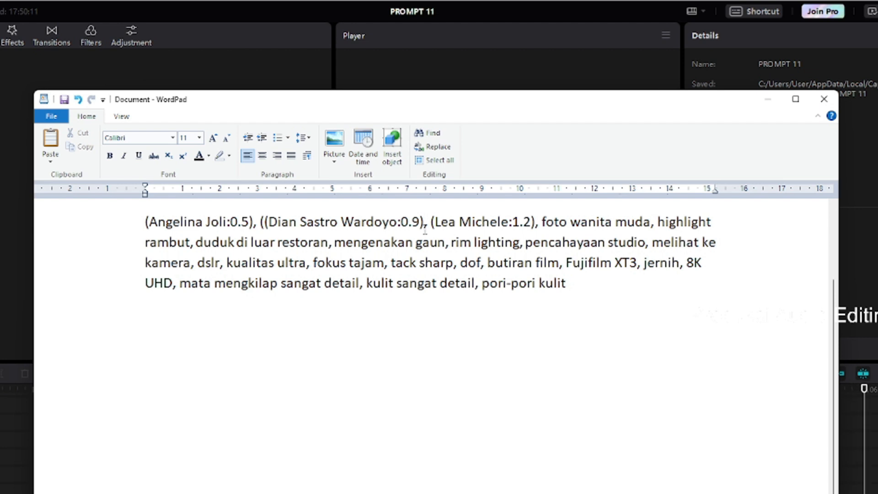
type(")")
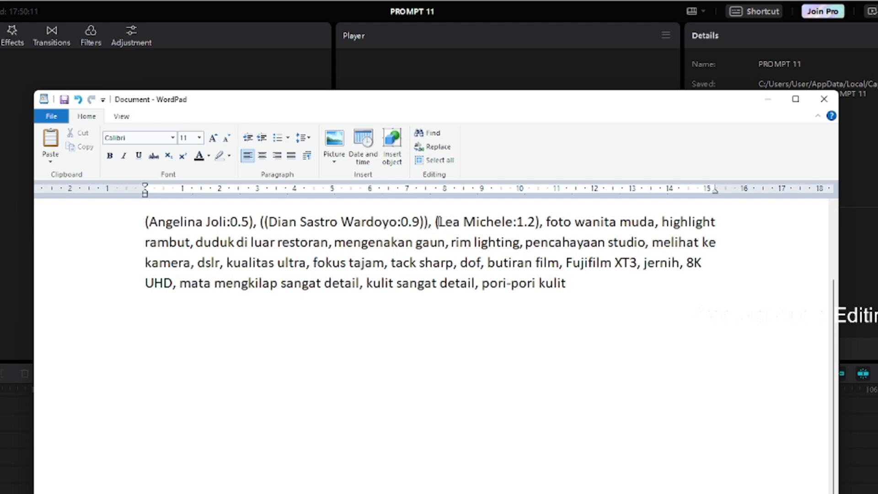
Maximize the WordPad window and highlight the weights of the three celebrity names, 1.2, 0.9 and 0.5
left_click(796, 99)
left_click_drag(494, 133, 511, 134)
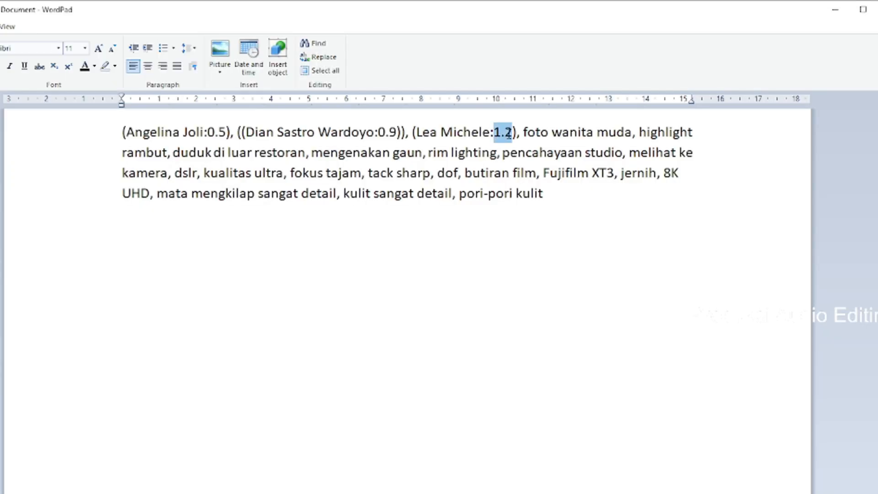
left_click(379, 132)
left_click_drag(383, 133, 397, 133)
left_click_drag(227, 132, 206, 133)
left_click(493, 132)
left_click(522, 132)
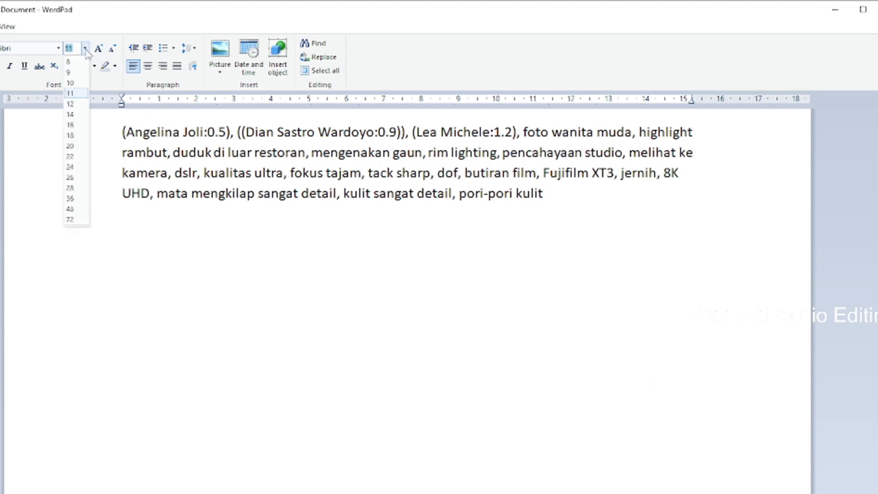
Highlight the subject terms wanita muda, highlight and rambut in the prompt
left_click(71, 125)
left_click(634, 133)
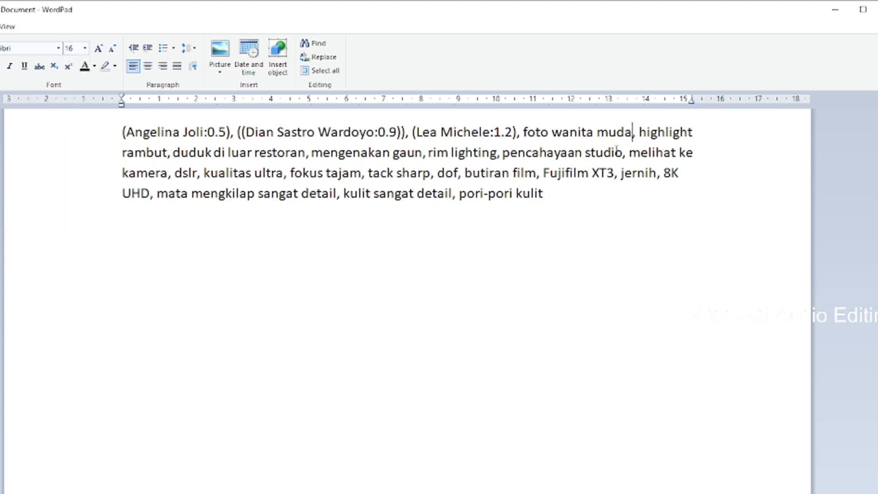
left_click_drag(552, 133, 633, 132)
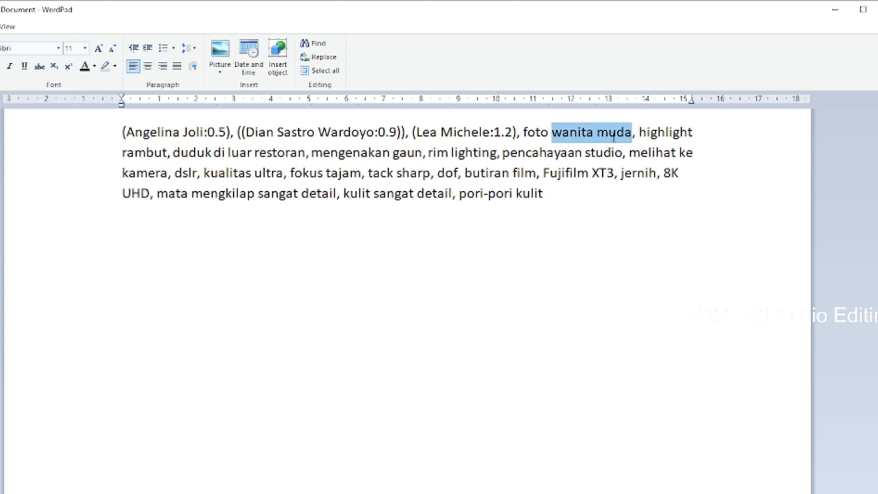
left_click(640, 133)
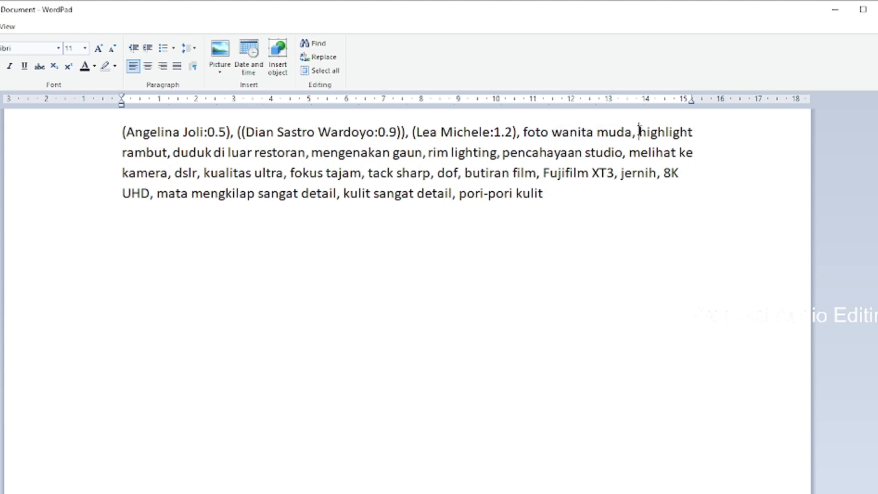
left_click_drag(639, 132, 710, 137)
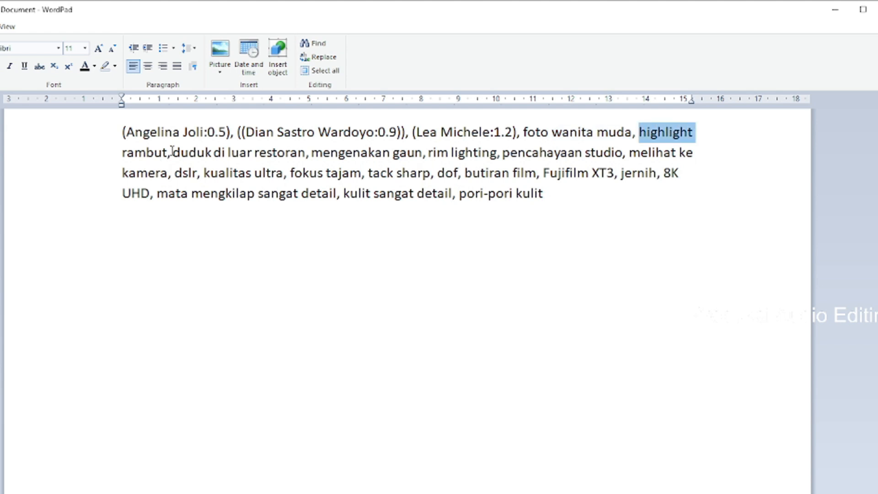
left_click_drag(124, 153, 169, 153)
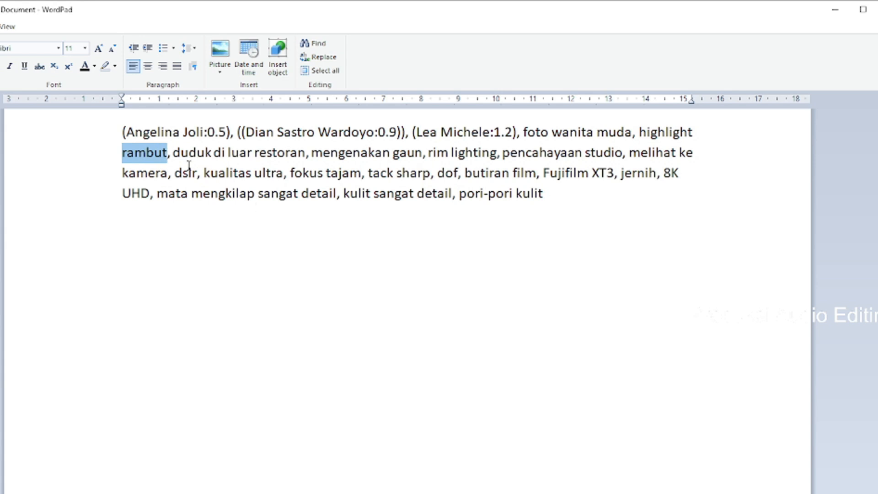
left_click(172, 154)
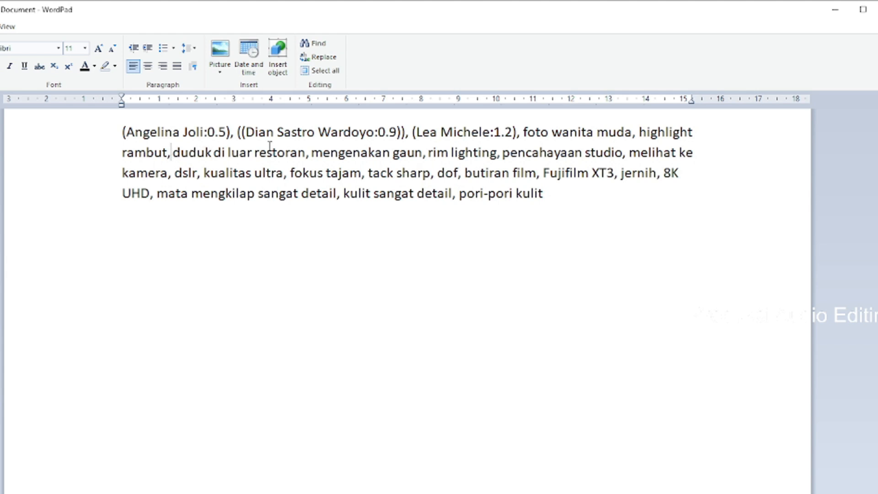
Change the prompt's location from luar restoran to caffe and the clothing to baju casual
left_click_drag(306, 153, 240, 160)
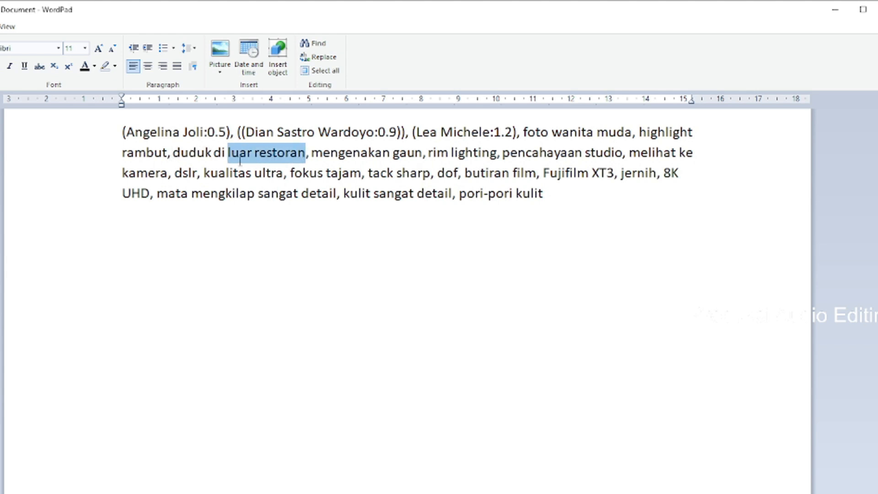
type("caffe")
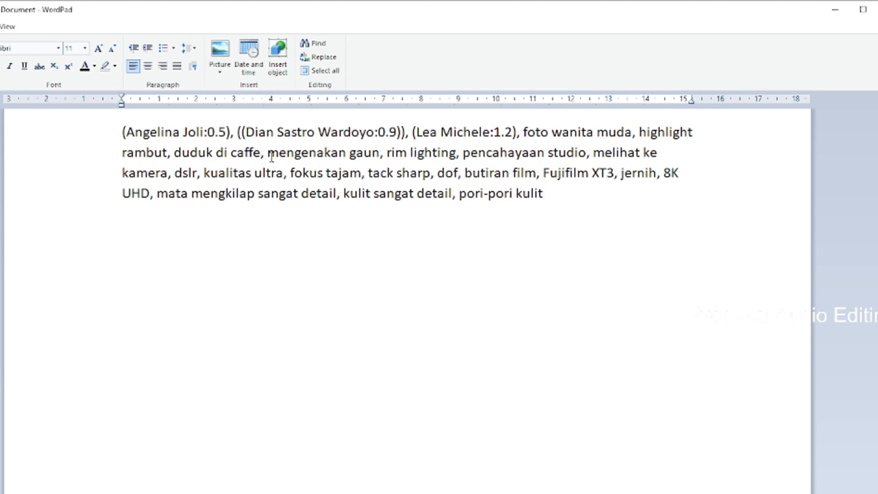
left_click(382, 153)
key("BackSpace")
key("BackSpace")
key("BackSpace")
key("BackSpace")
type("baju casual")
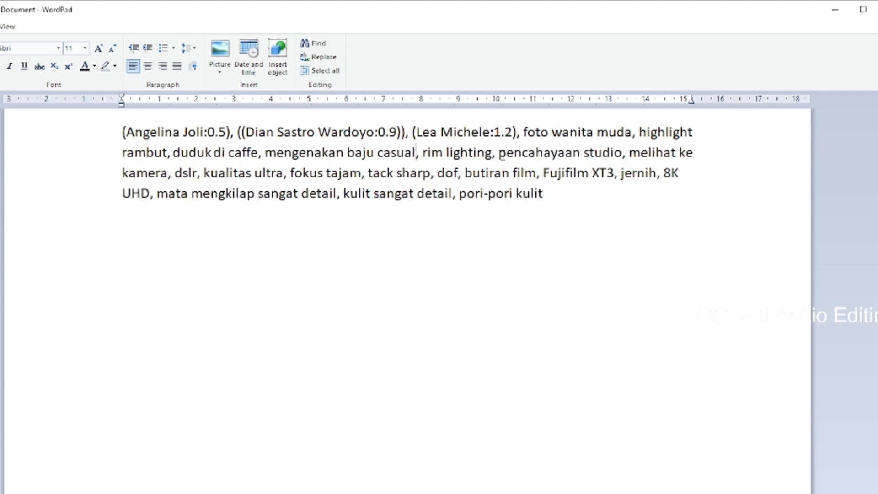
Highlight the camera term dslr and the quality terms from kualitas ultra through butiran film in the prompt
left_click(630, 152)
left_click(177, 173)
left_click_drag(175, 173, 201, 176)
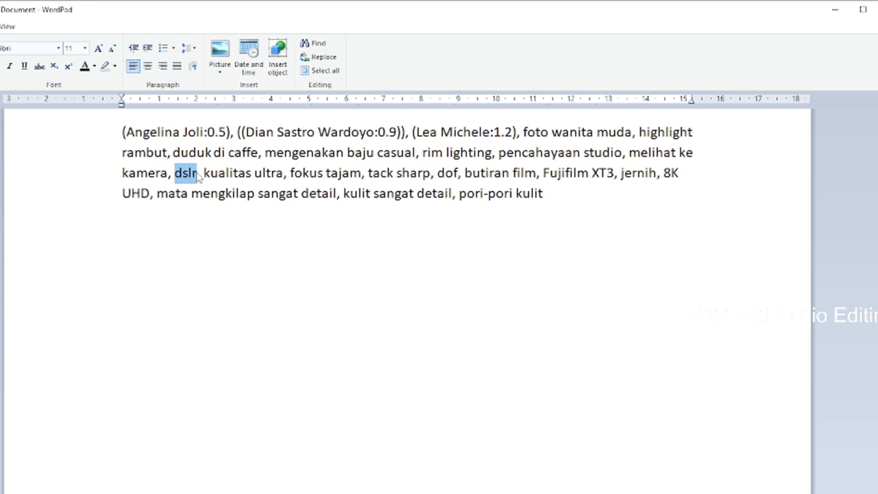
left_click(193, 175)
left_click(177, 174)
left_click_drag(176, 173, 197, 179)
left_click(207, 173)
left_click_drag(206, 176, 522, 176)
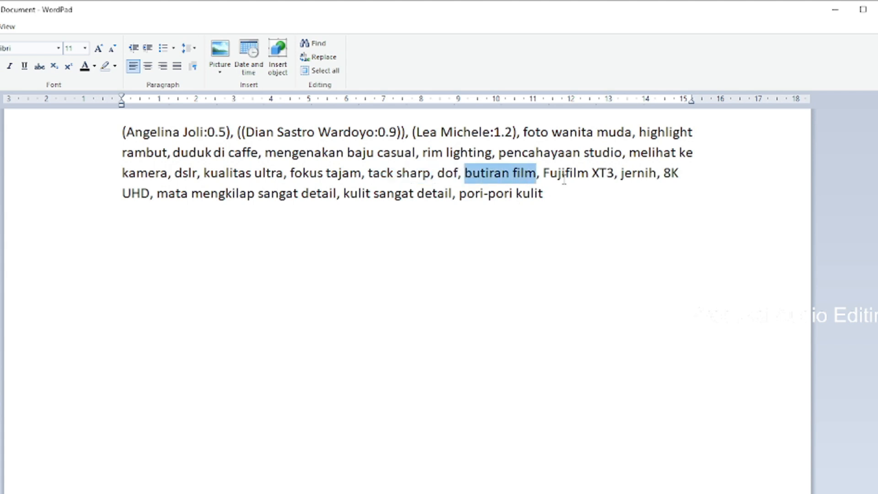
Make the camera term Fujifilm XT3 bold in the prompt
left_click(544, 173)
left_click_drag(544, 174, 614, 176)
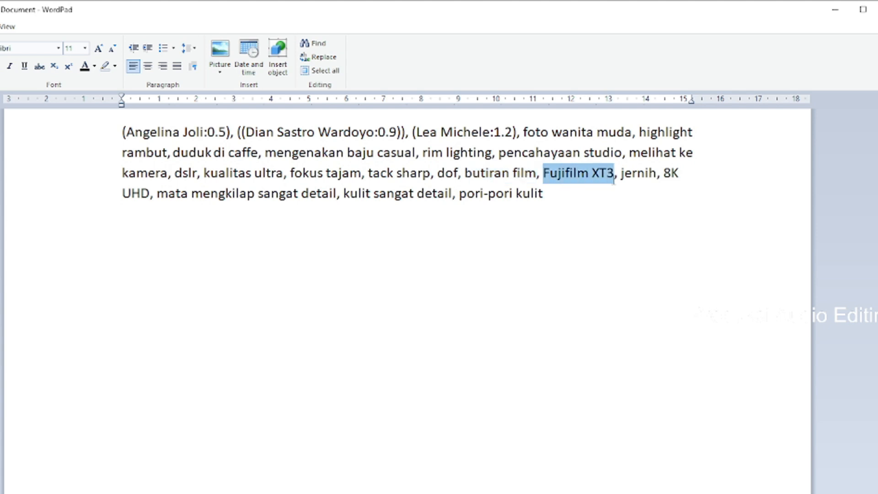
left_click(2, 66)
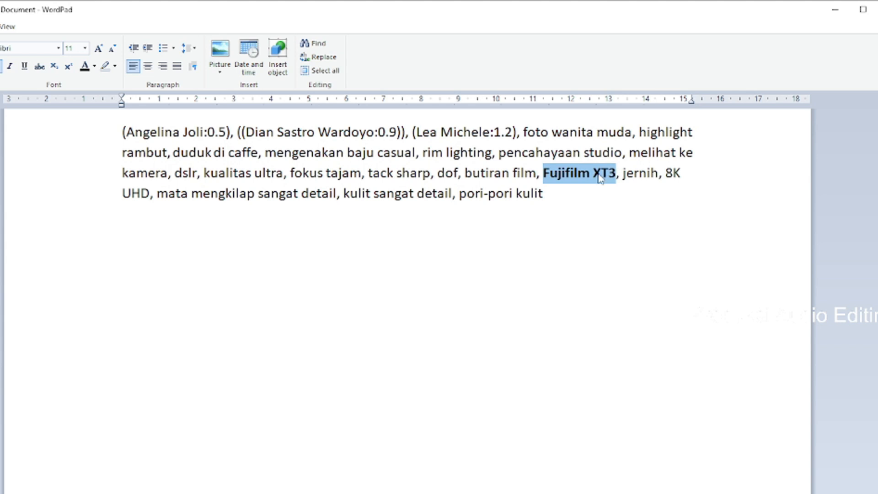
Highlight the camera model Fujifilm XT3 and the clarity term jernih in the prompt
left_click(618, 171)
left_click_drag(618, 174, 553, 175)
left_click(590, 191)
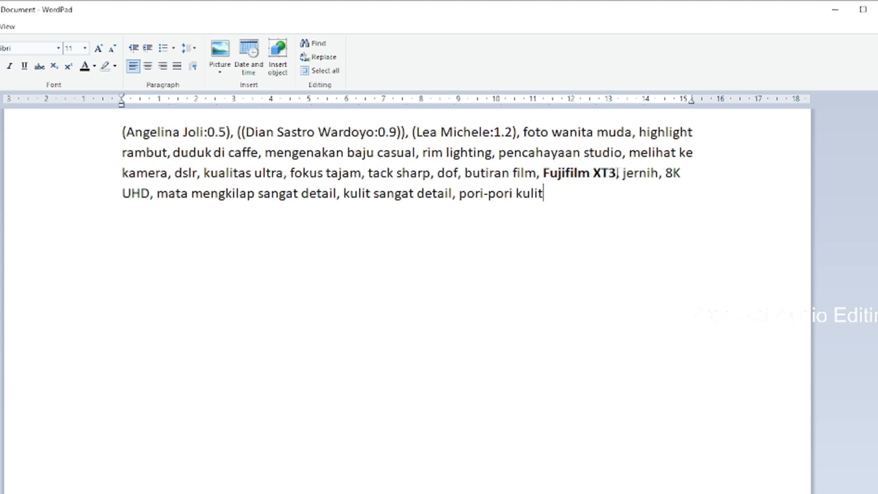
left_click_drag(618, 174, 562, 176)
left_click(594, 186)
left_click_drag(617, 173, 566, 176)
left_click(604, 187)
left_click_drag(623, 174, 666, 179)
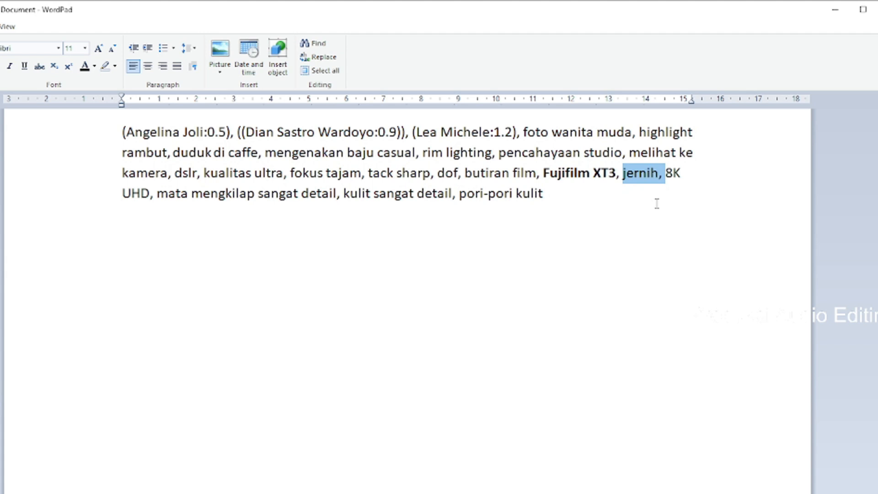
left_click(670, 177)
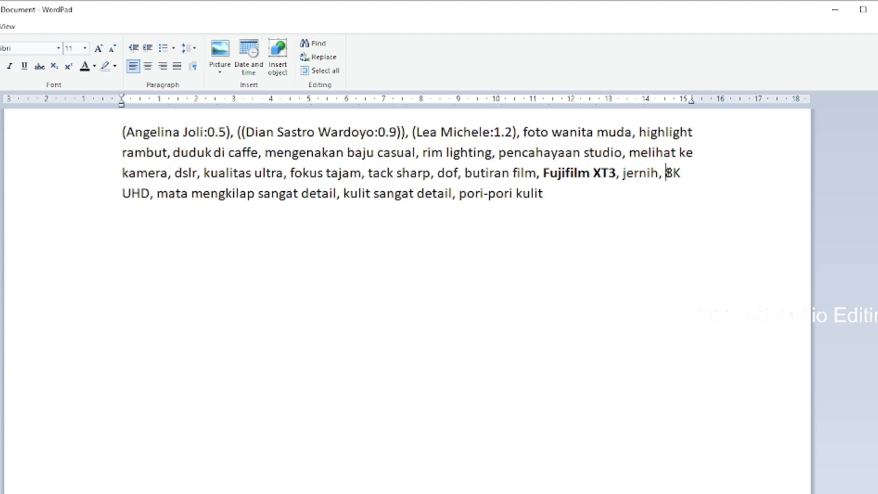
Start a new line at 8K UHD and enlarge that term to font size 22
left_click_drag(671, 177, 177, 222)
left_click(169, 194)
key("Return")
left_click_drag(168, 206, 109, 206)
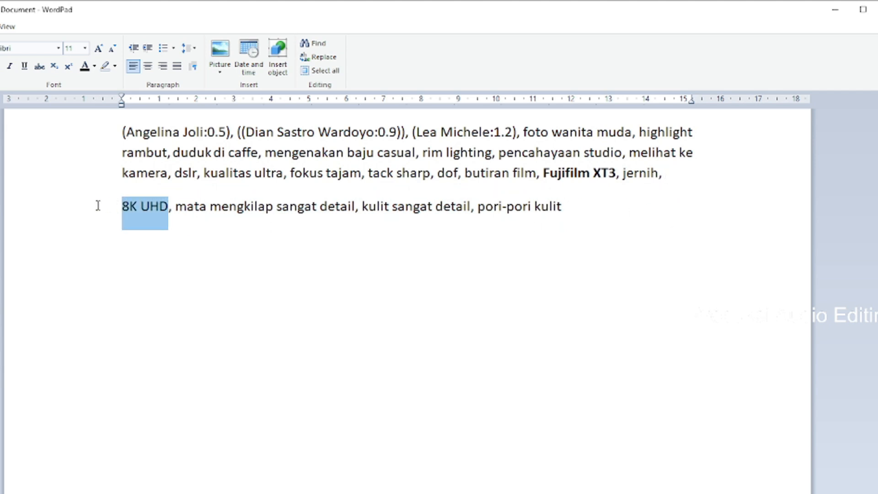
left_click(85, 48)
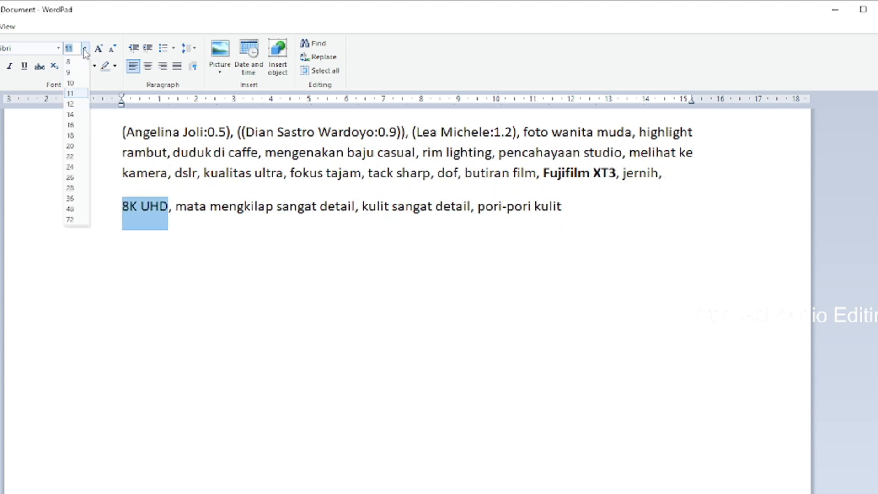
left_click(70, 156)
left_click(212, 218)
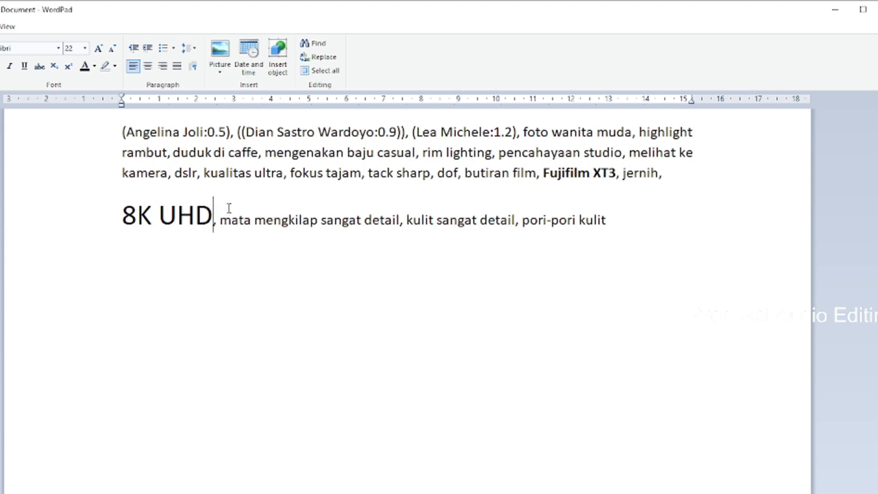
Put the text from mata mengkilap sangat detail onward on its own line and highlight the skin detail terms
left_click(221, 221)
key("Return")
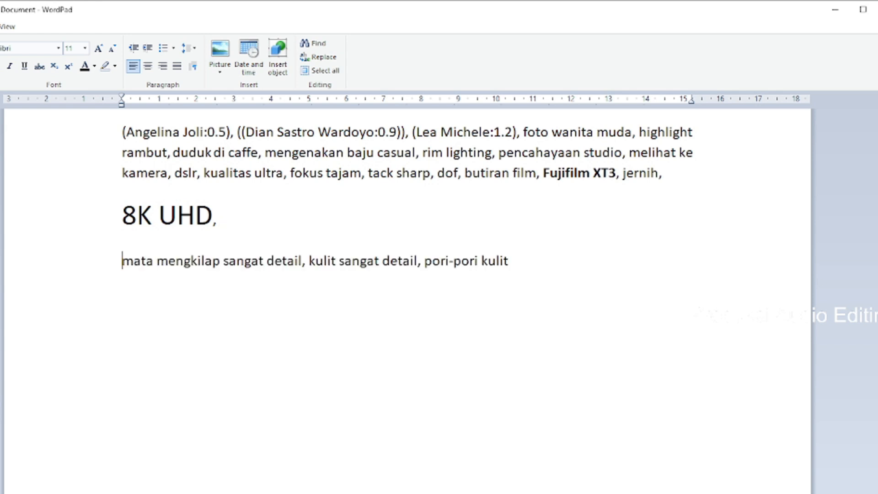
triple_click(124, 263)
left_click(249, 269)
left_click_drag(308, 261, 523, 267)
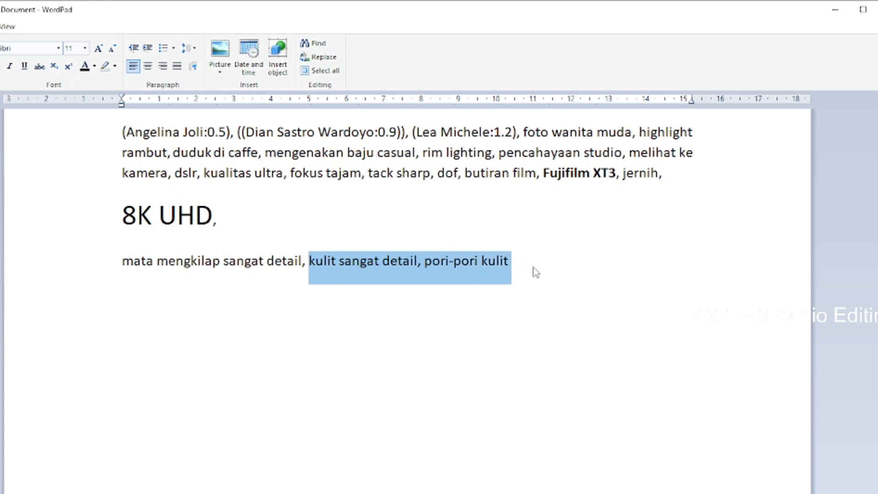
left_click(575, 257)
Add the resolutions 720 P / FHD , 1080P/ 4K - 8K after 8K UHD and set them to font size 22
left_click(261, 228)
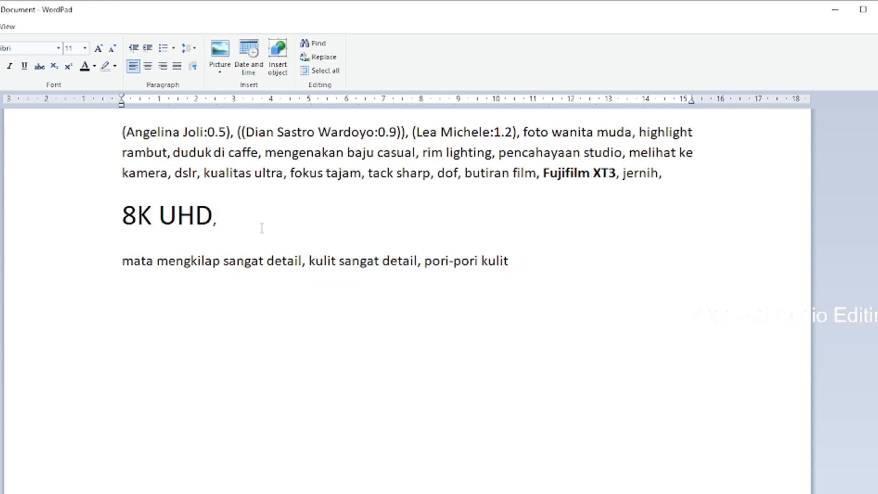
type("720 P / FHD")
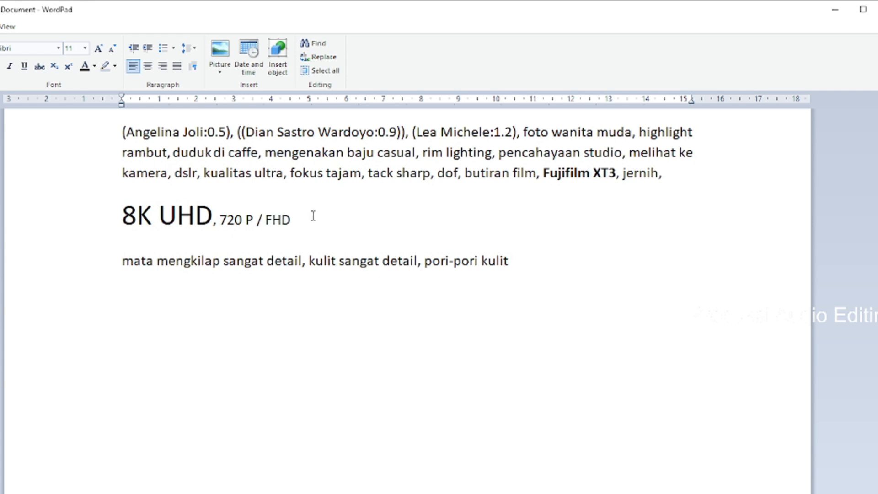
type(" , 1080P/ ")
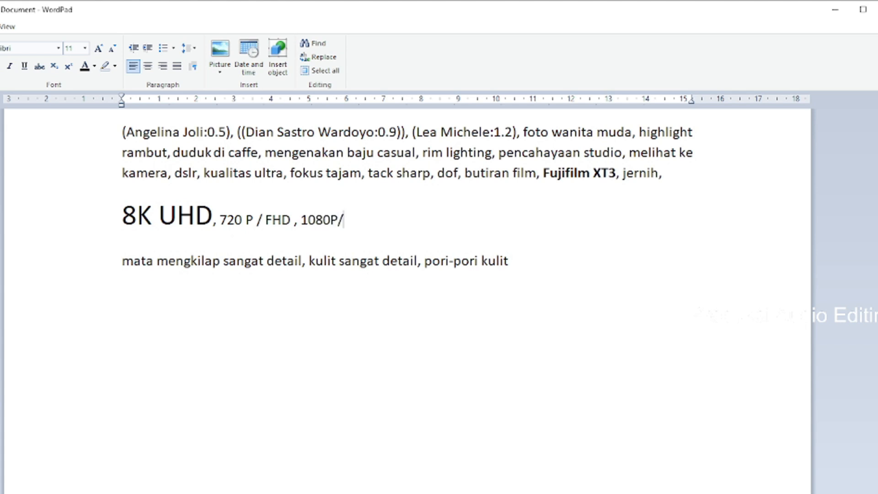
type("4K - 8K")
left_click_drag(414, 218, 221, 206)
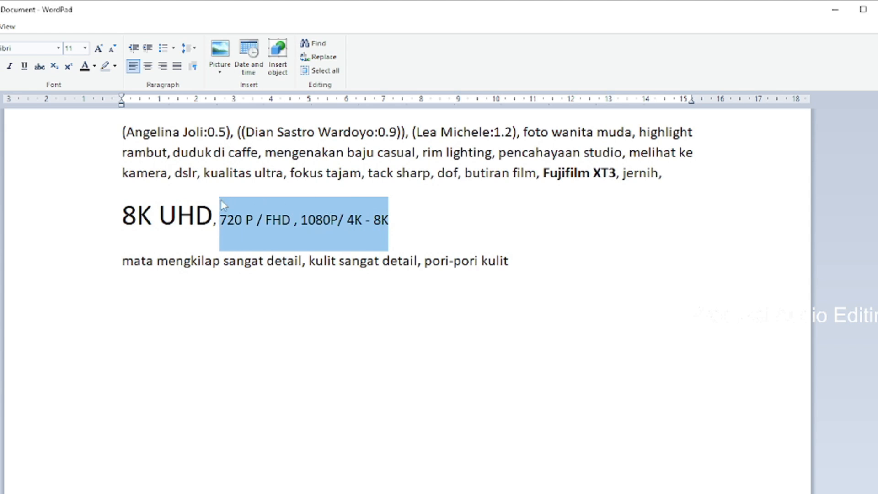
left_click(85, 48)
left_click(70, 157)
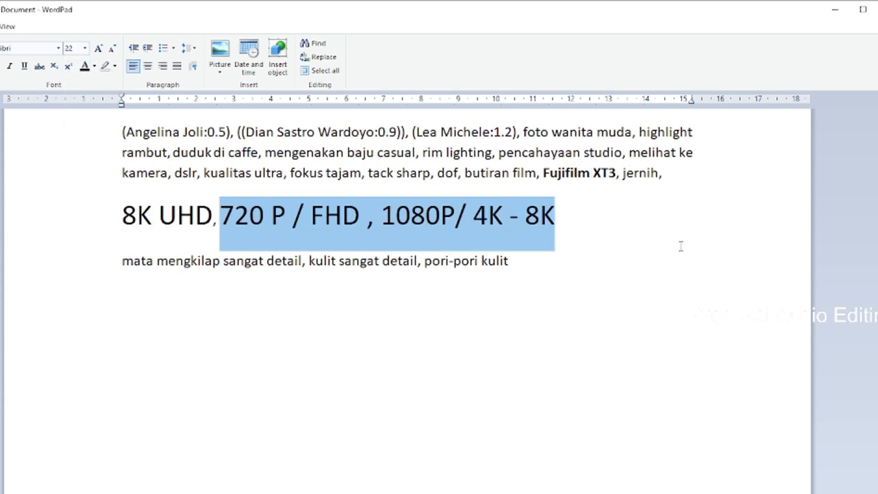
left_click(631, 223)
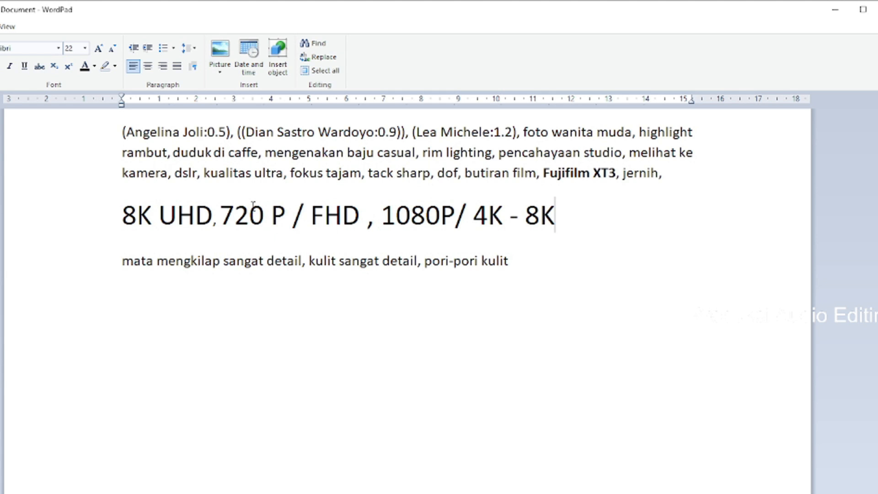
Copy the 8K UHD term and paste it below the prompt text
left_click_drag(220, 208, 131, 203)
right_click(159, 216)
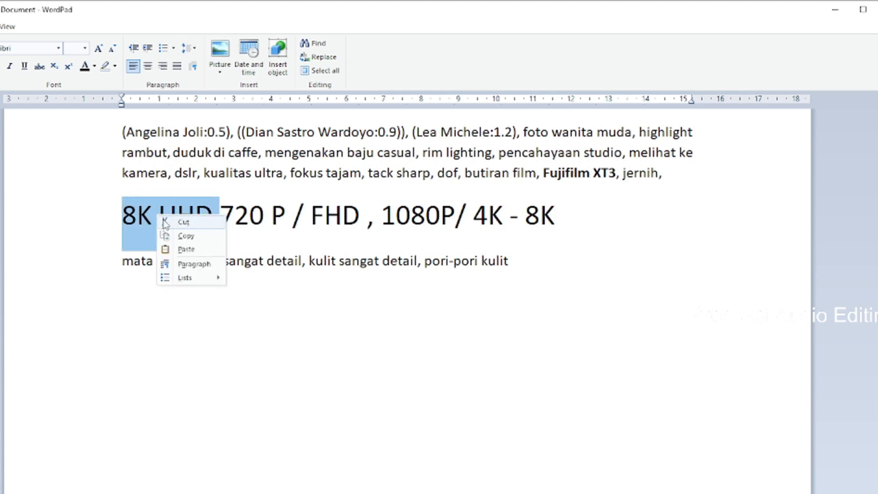
left_click(185, 235)
left_click(145, 330)
right_click(147, 318)
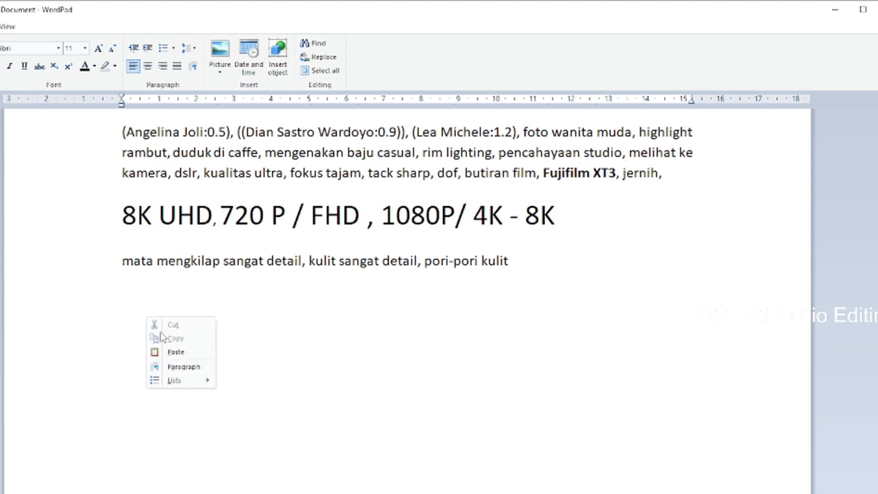
left_click(185, 353)
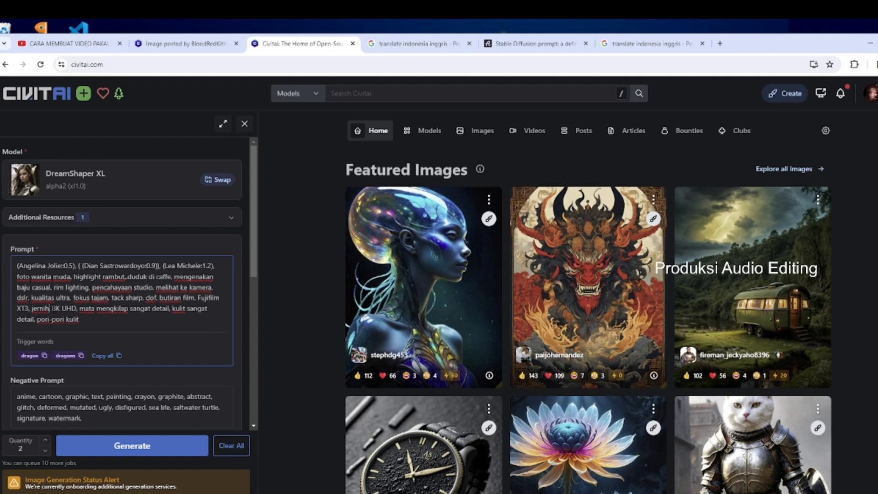
In the Civitai generator's prompt, insert a comma between jernih and 8K UHD and correct the punctuation
left_click_drag(53, 308, 66, 308)
key("BackSpace")
type(",")
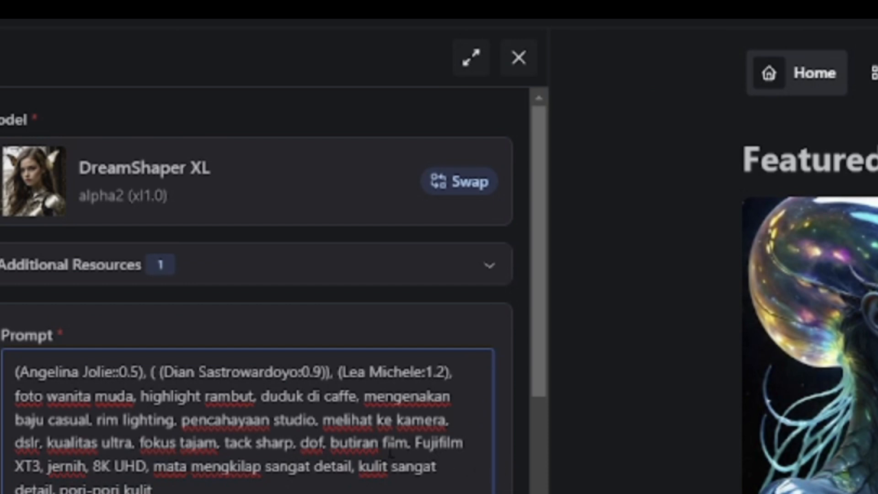
key("BackSpace")
type(".")
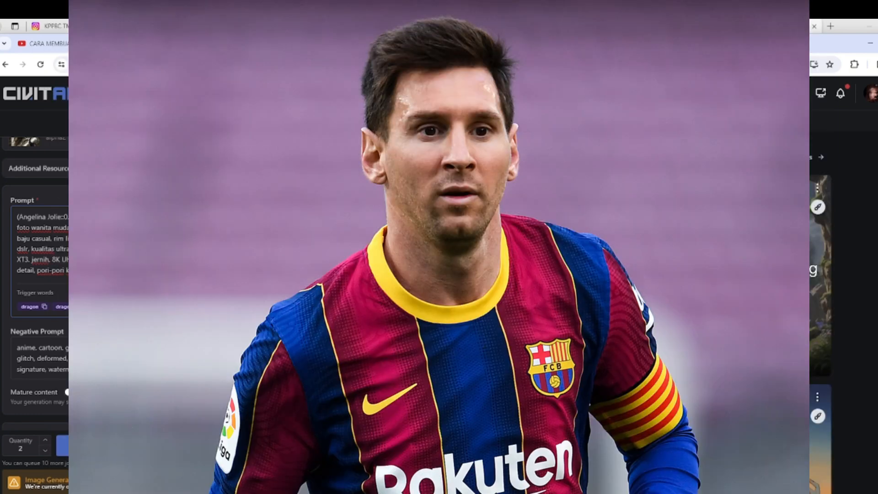
scroll(34, 274, "down", 1)
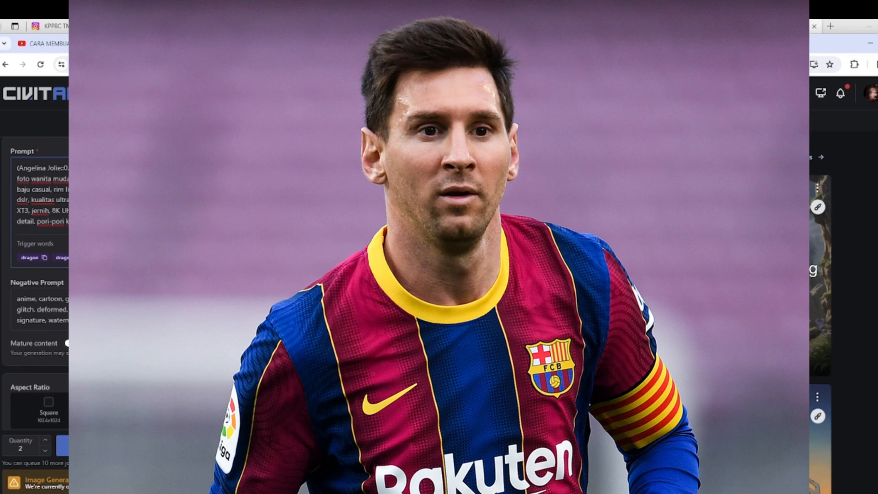
scroll(35, 284, "down", 1)
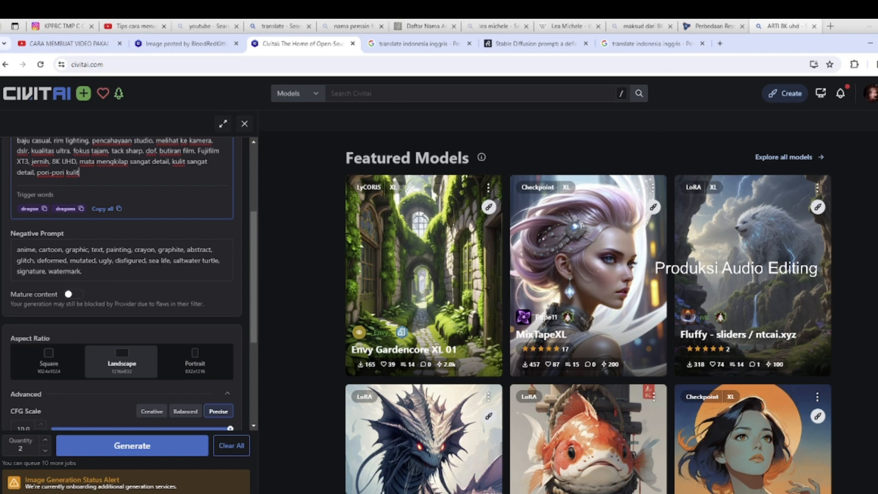
scroll(122, 260, "up", 2)
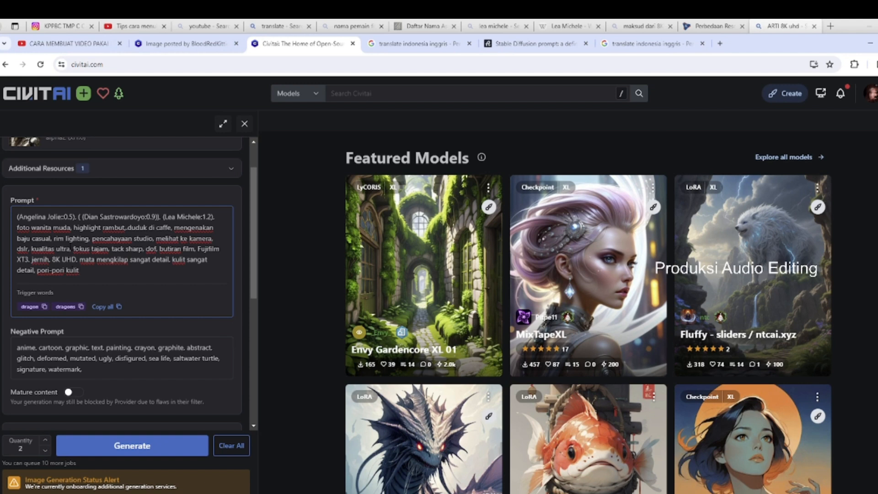
Try the Square and Landscape aspect ratios for the generation and set it to Portrait 832x1216
scroll(122, 274, "down", 2)
scroll(132, 263, "down", 2)
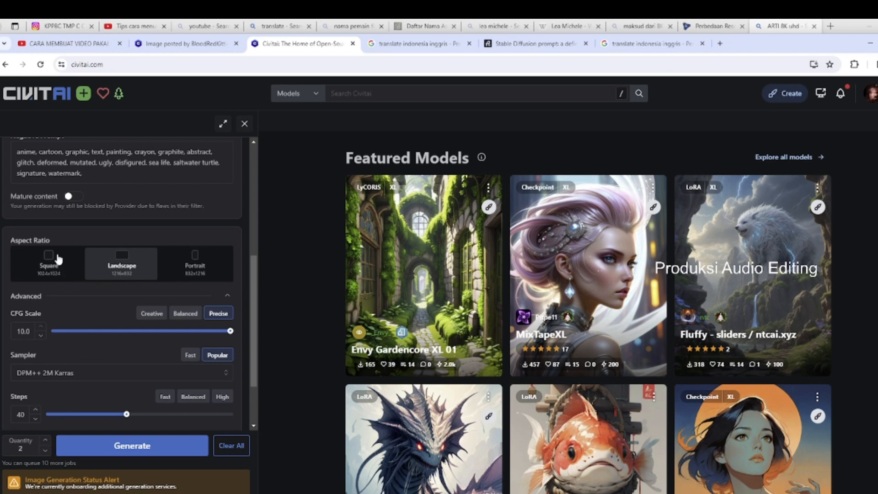
left_click(53, 268)
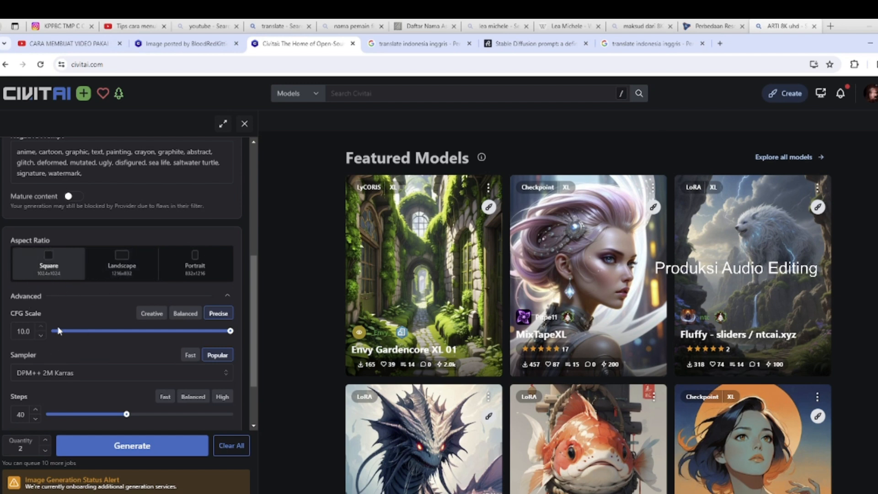
left_click(132, 264)
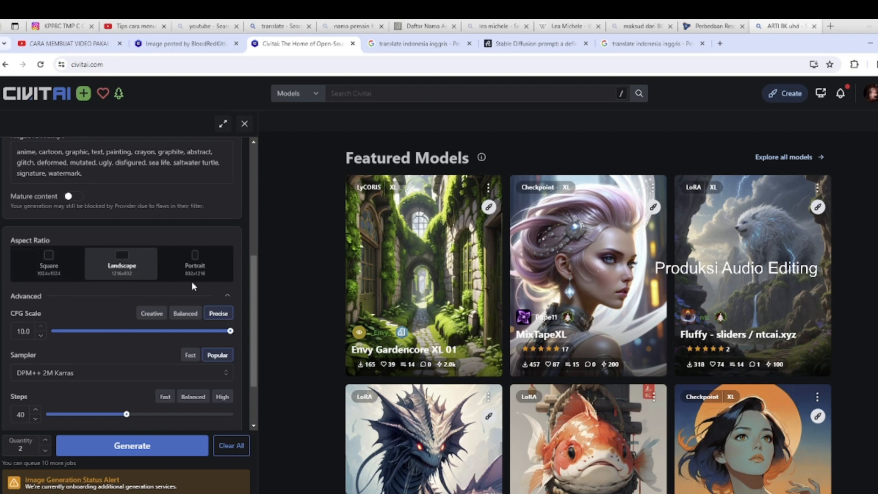
left_click(207, 269)
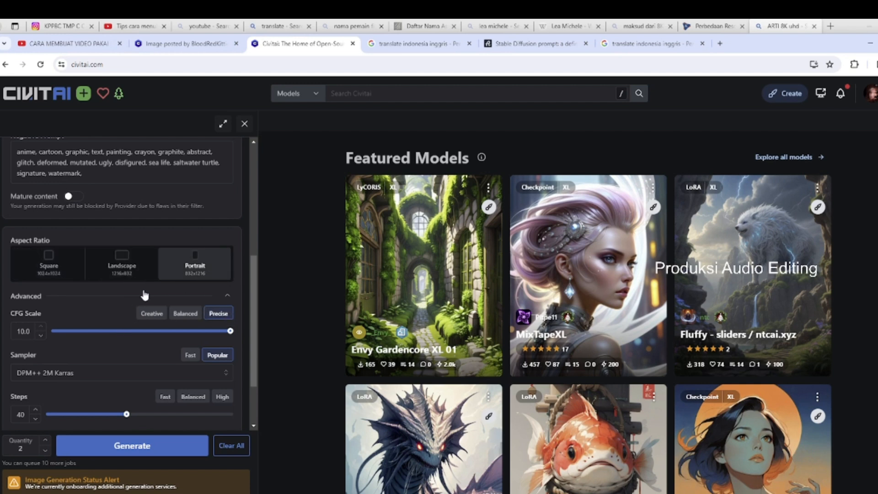
Lower the CFG scale to 7.0 in the advanced generation settings
scroll(191, 264, "down", 1)
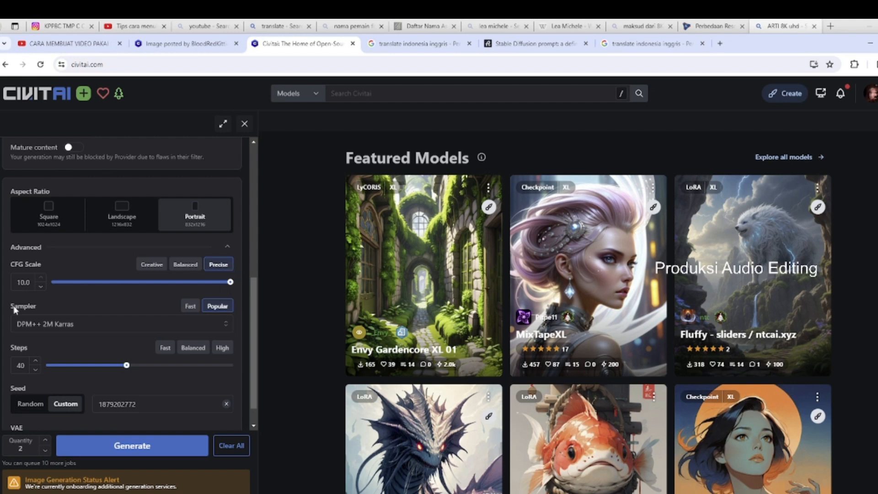
left_click(40, 287)
left_click(41, 287)
left_click(40, 287)
left_click(41, 287)
left_click(40, 287)
left_click(40, 286)
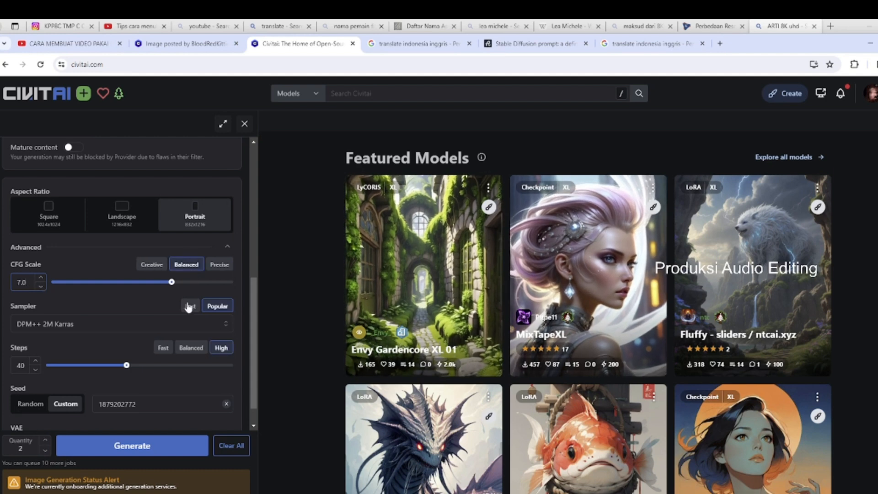
Check the prompt and negative prompt, and reduce the number of sampling steps to 36
scroll(153, 144, "up", 5)
scroll(97, 273, "up", 1)
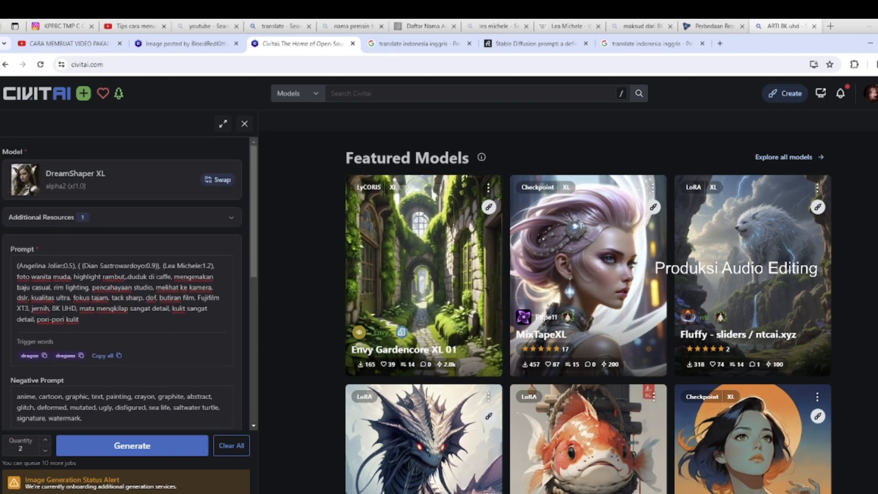
scroll(105, 260, "down", 2)
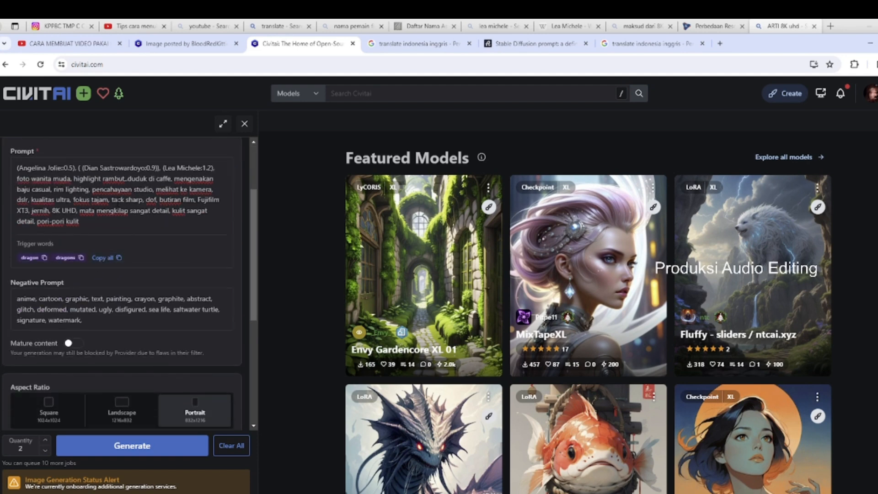
left_click(101, 222)
scroll(89, 251, "down", 2)
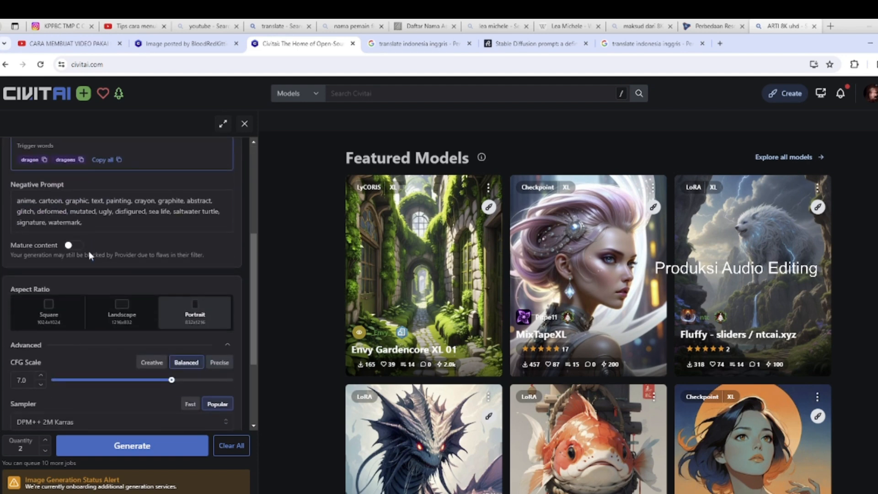
scroll(95, 241, "down", 2)
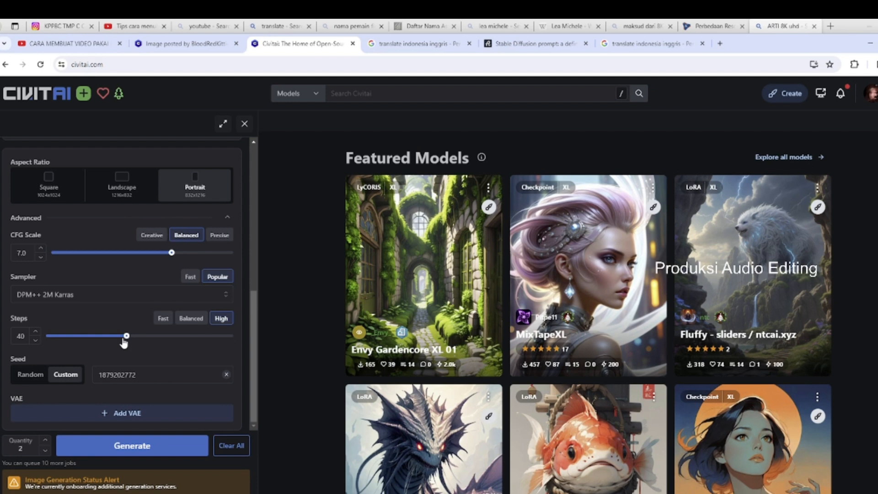
left_click_drag(126, 336, 117, 340)
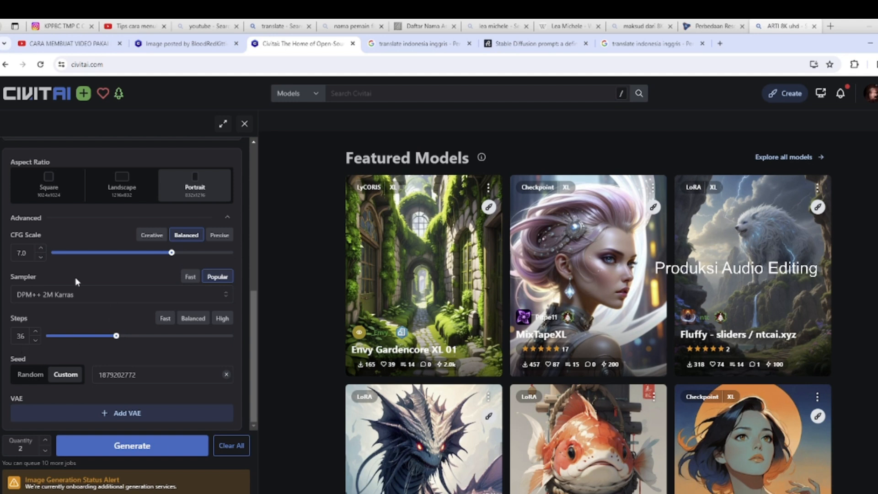
Review the prompt, negative prompt, aspect ratio and advanced settings, highlighting the whole prompt text
scroll(95, 292, "up", 5)
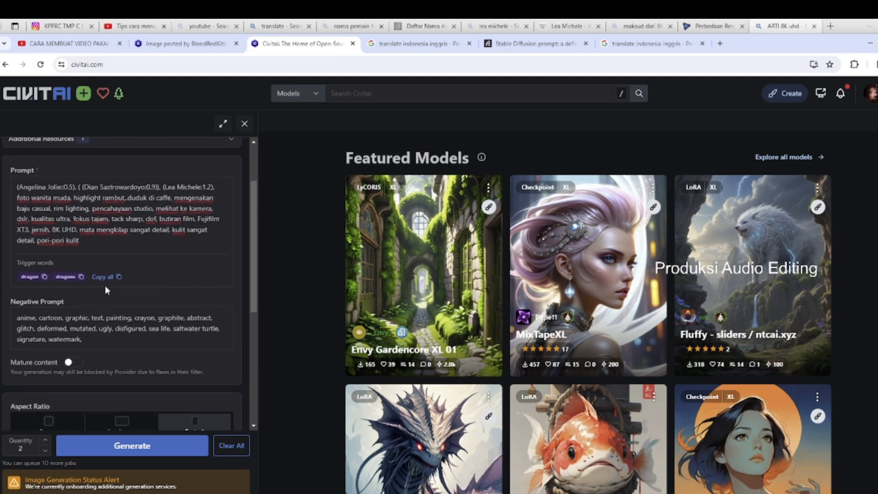
scroll(109, 302, "down", 5)
scroll(111, 295, "up", 5)
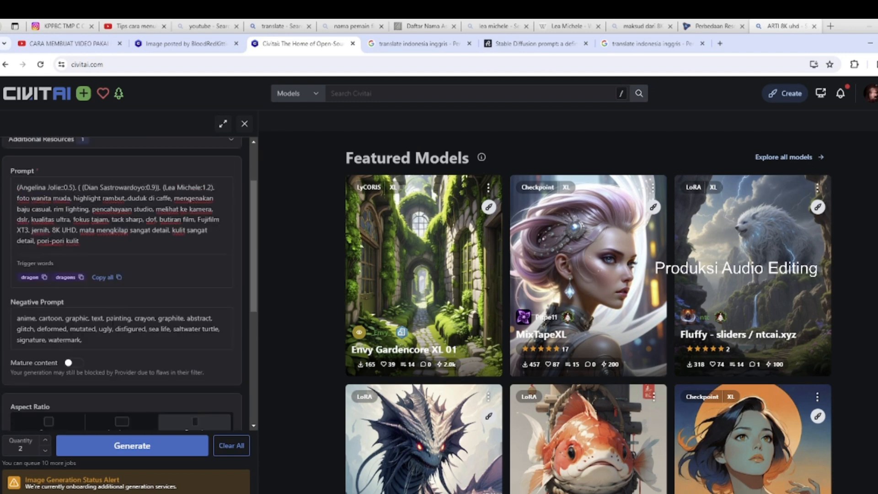
scroll(112, 293, "down", 2)
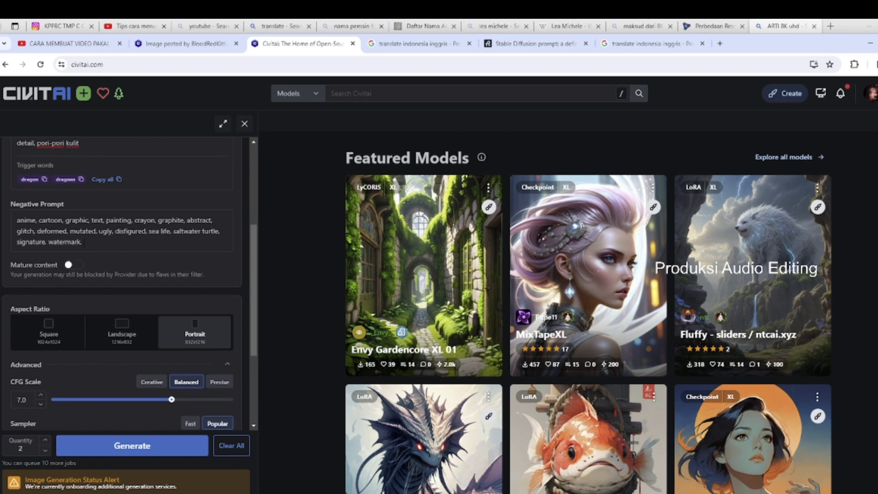
scroll(62, 206, "up", 2)
left_click_drag(99, 257, 17, 196)
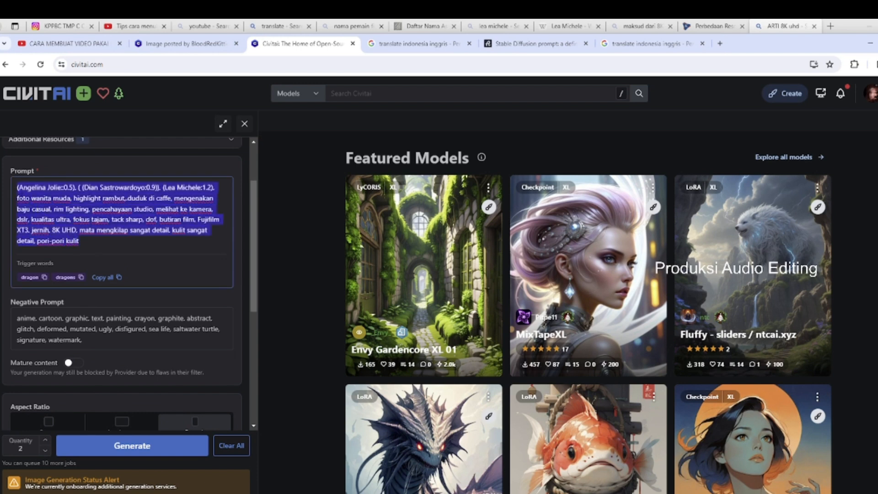
scroll(139, 261, "down", 5)
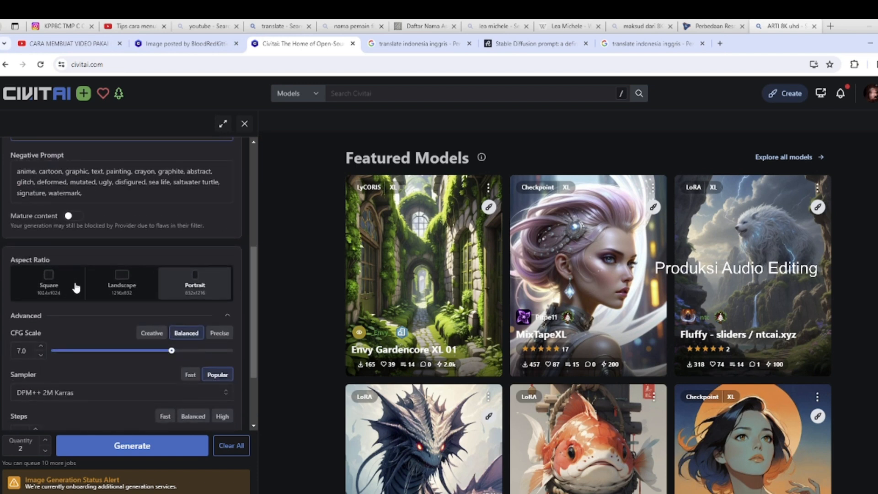
scroll(64, 274, "down", 1)
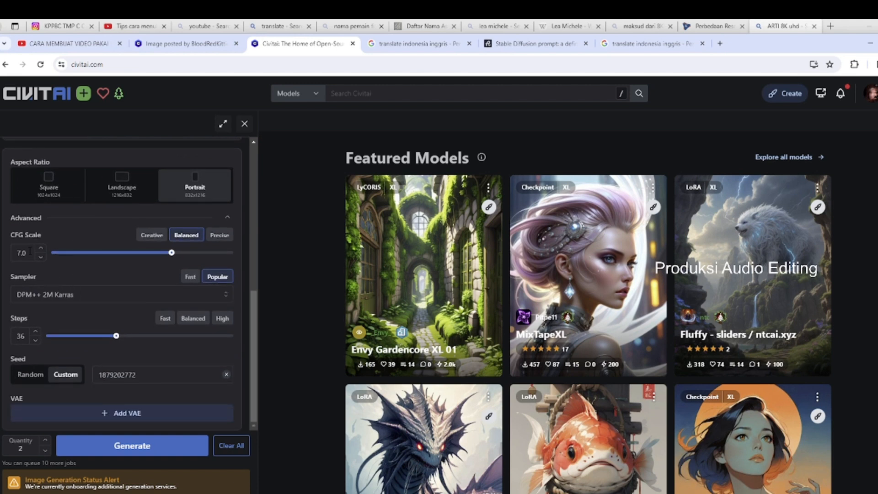
Try a CFG scale of 6.5, switch it to the Creative preset of 4.0, and raise the steps to 70
mouse_move(75, 340)
mouse_move(172, 256)
left_click_drag(172, 254, 162, 254)
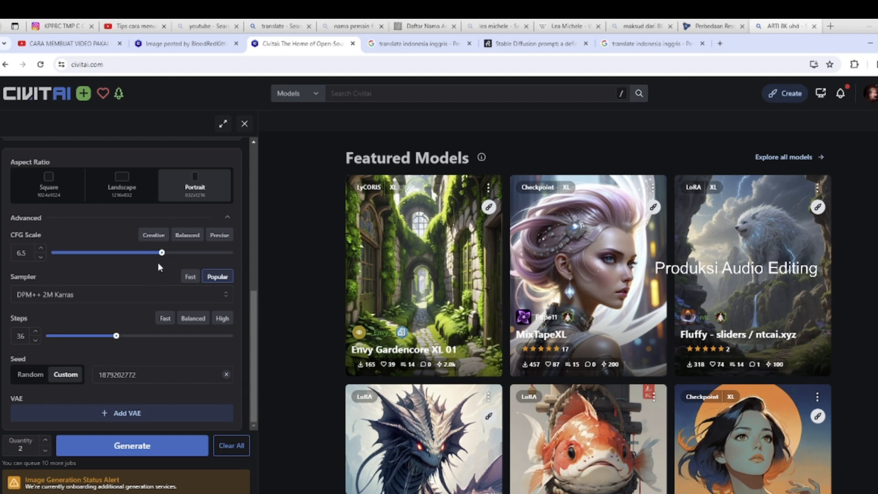
left_click(154, 235)
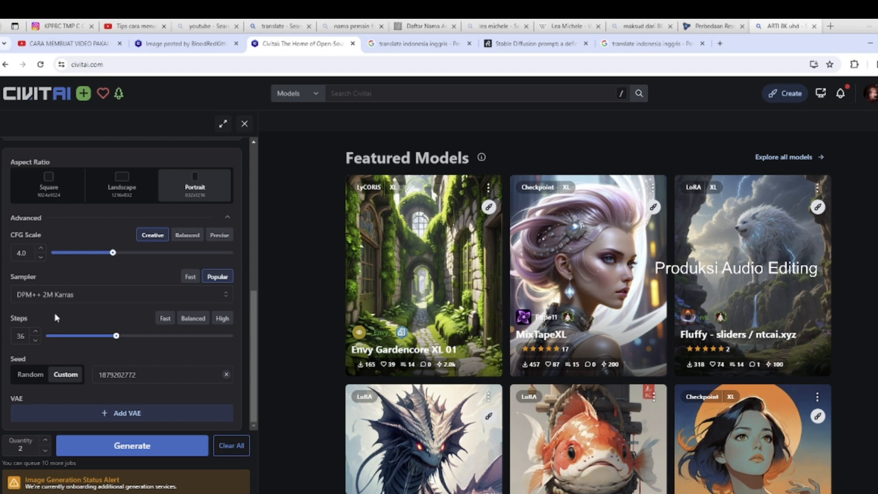
left_click_drag(117, 336, 180, 342)
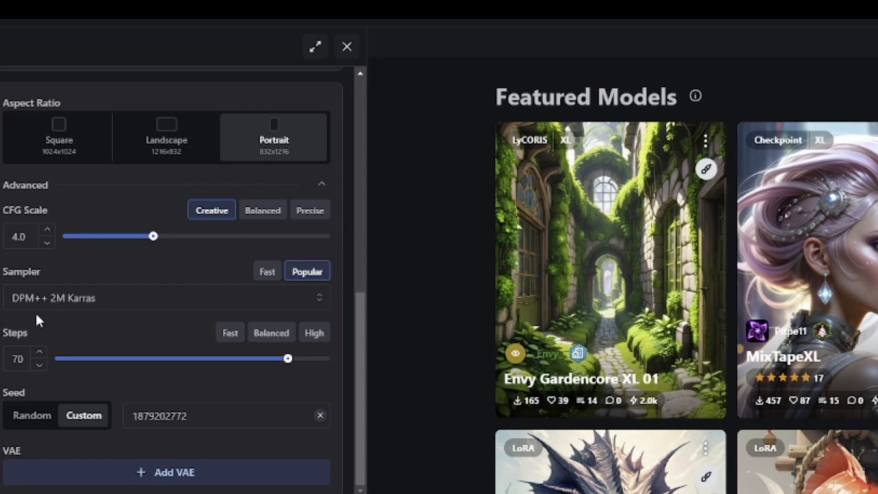
Look through the available samplers and choose DPM++ 2M Karras
left_click(317, 301)
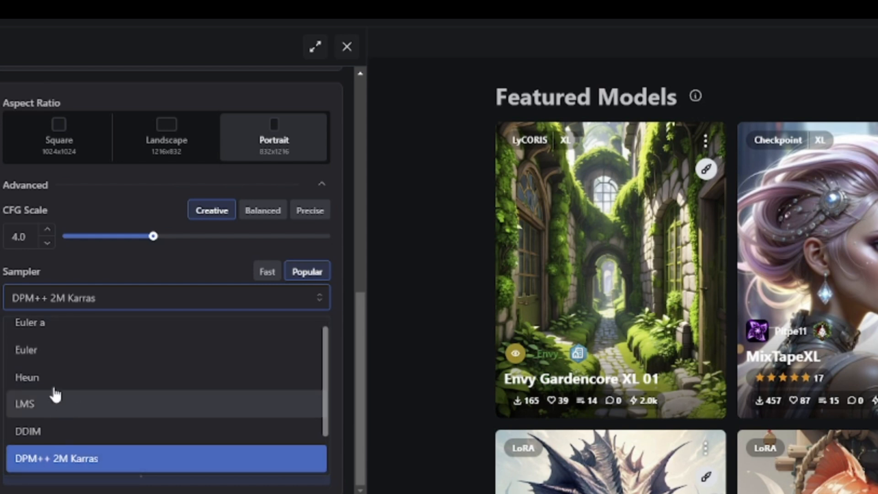
scroll(59, 389, "up", 3)
scroll(60, 397, "down", 3)
scroll(68, 369, "down", 2)
scroll(80, 393, "up", 2)
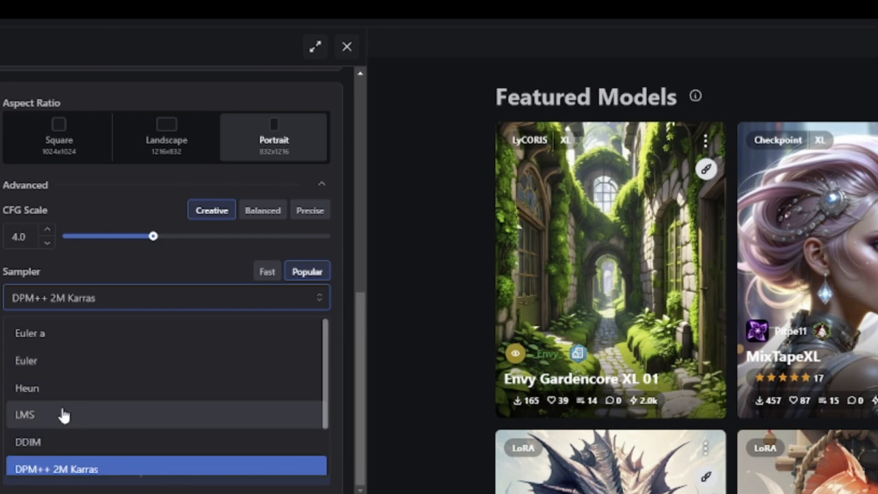
scroll(61, 414, "down", 2)
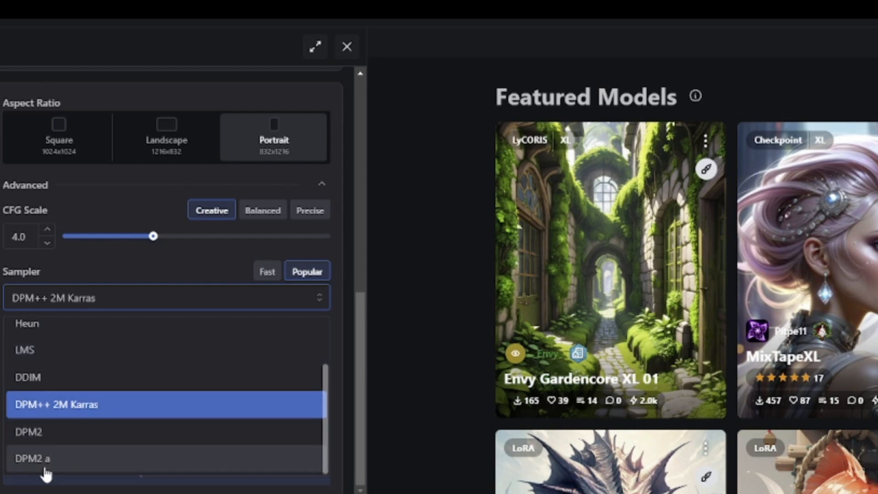
left_click(57, 413)
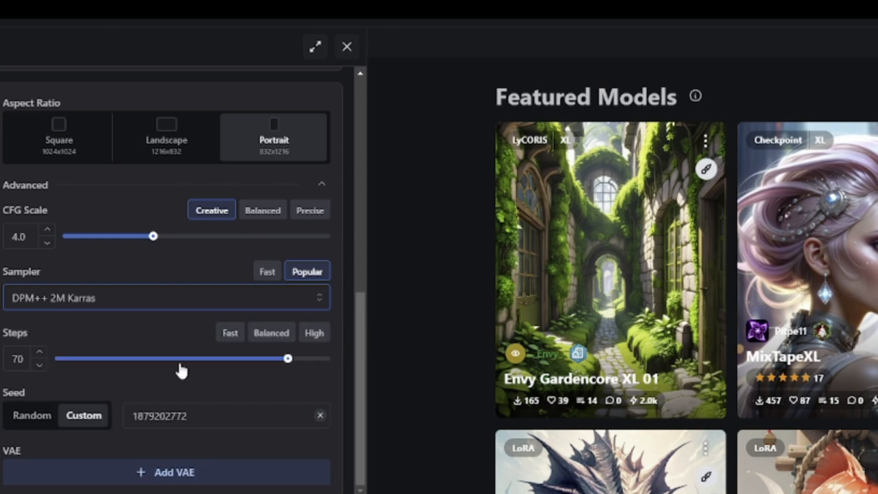
Switch the seed to Random and back to Custom to get a new seed number
left_click(32, 418)
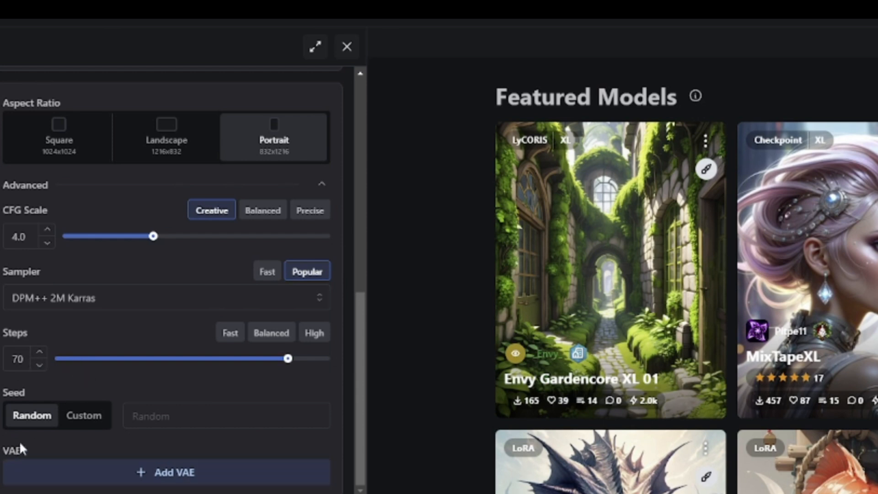
left_click(87, 419)
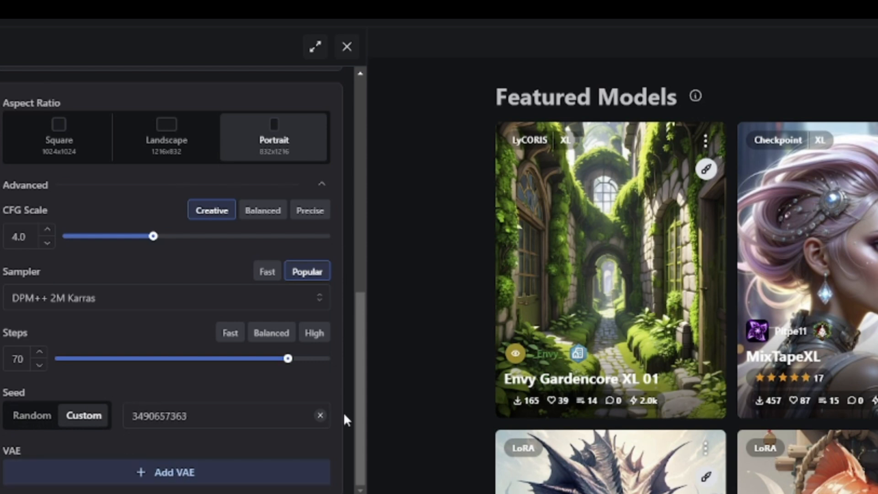
left_click(216, 419)
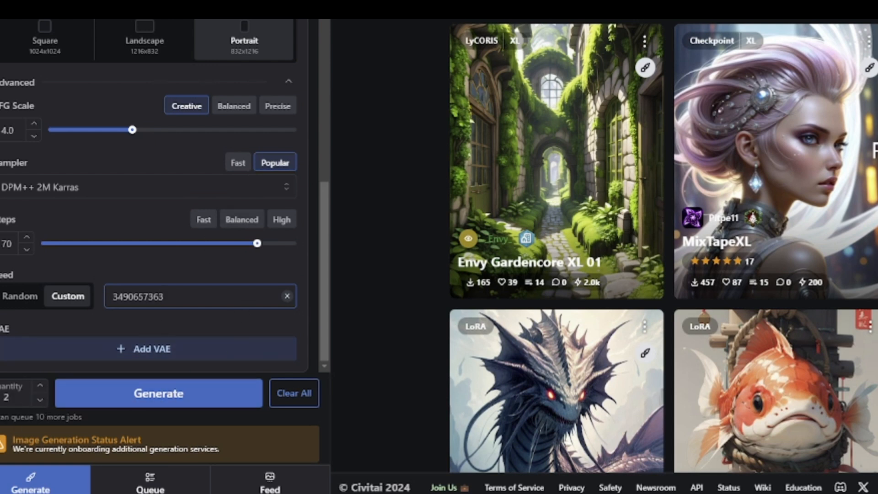
Try different image quantities for the generation, entering 10, 4 and 2
left_click(42, 386)
left_click(42, 386)
left_click(42, 386)
key("BackSpace")
type("10")
key("BackSpace")
key("BackSpace")
type("4")
key("BackSpace")
type("2")
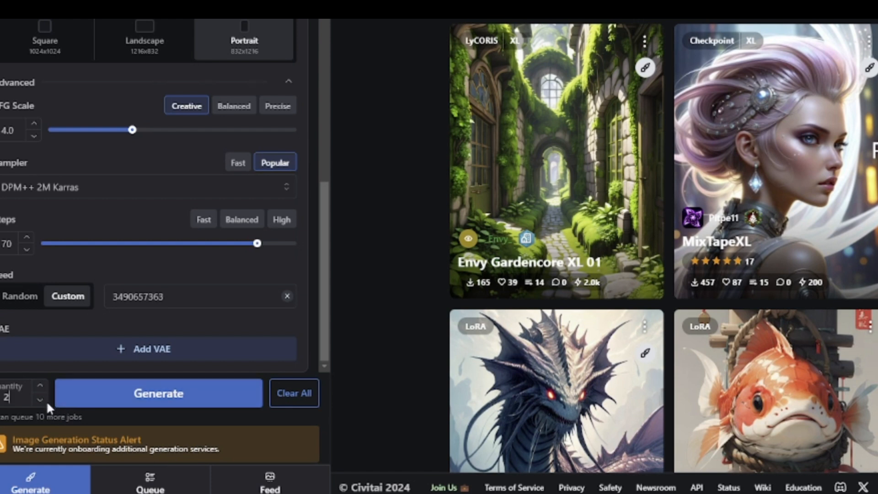
left_click(40, 385)
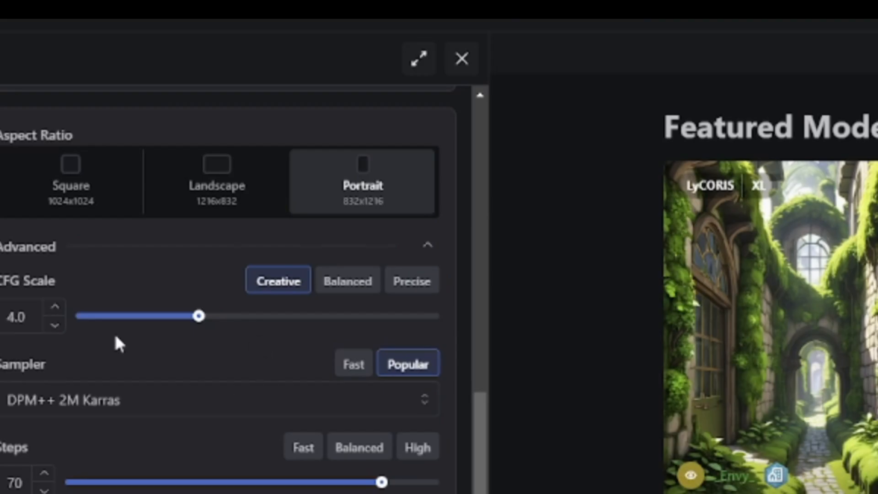
Set the aspect ratio to Landscape 1216x832 and review the model, prompt and negative prompt
scroll(226, 106, "up", 5)
scroll(226, 106, "down", 4)
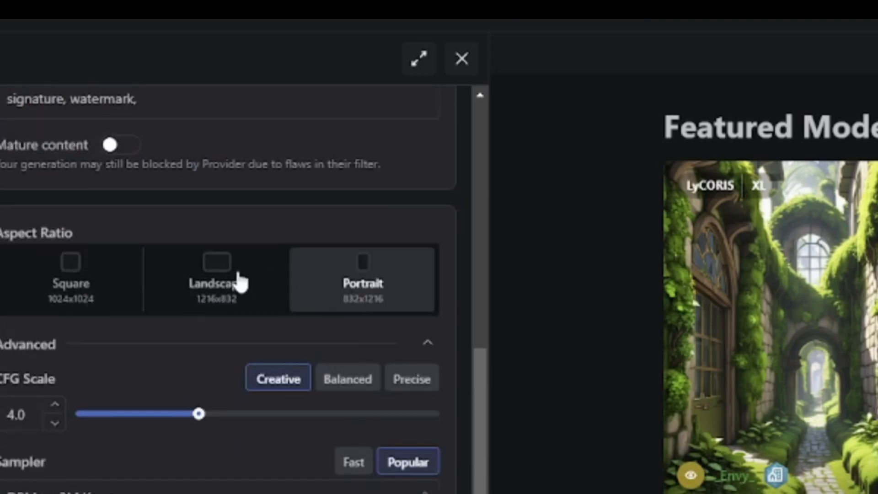
left_click(221, 280)
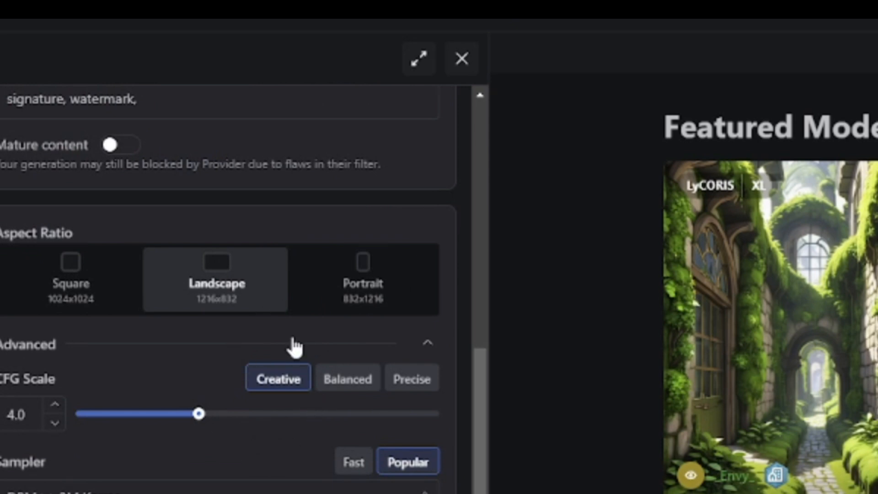
scroll(451, 293, "down", 2)
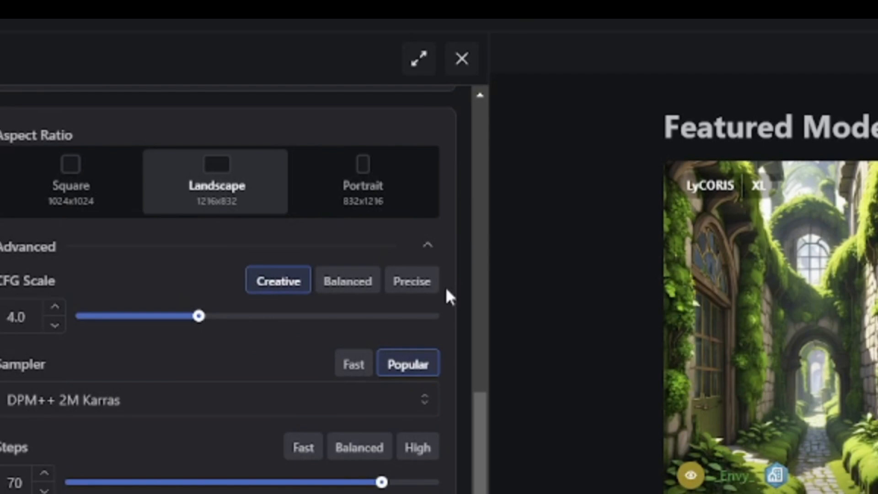
scroll(354, 302, "up", 6)
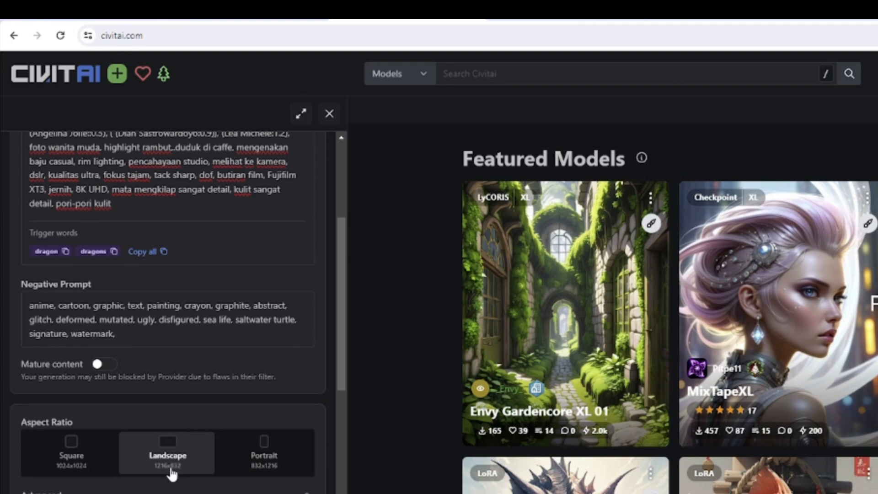
scroll(171, 474, "up", 4)
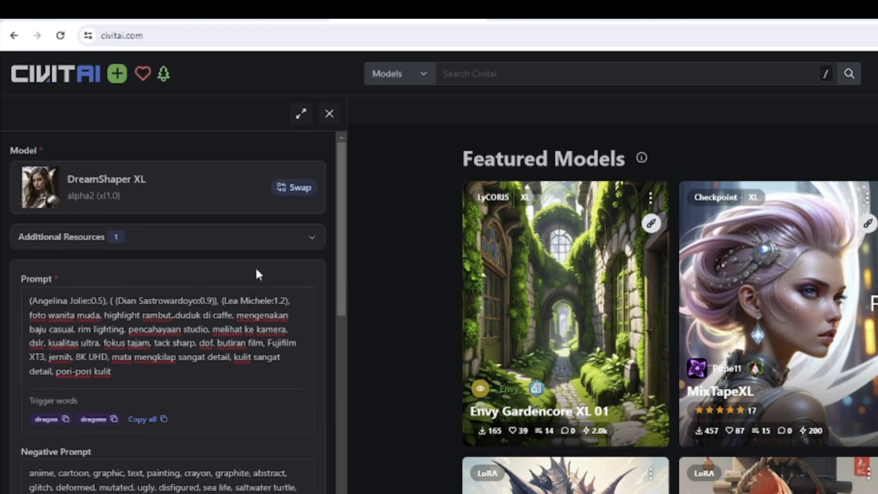
scroll(150, 419, "down", 2)
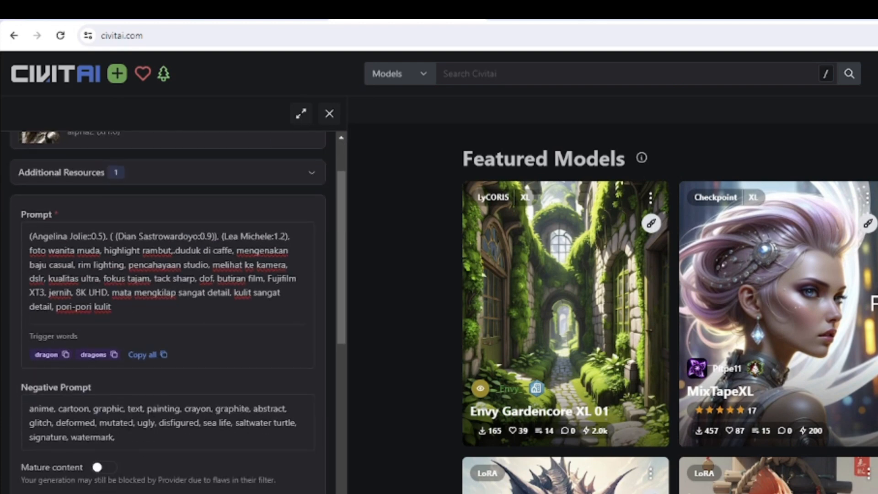
Open the images generated from the Angelina Jolie, Dian Sastrowardoyo and Lea Michele prompt and examine each one enlarged
scroll(125, 415, "down", 8)
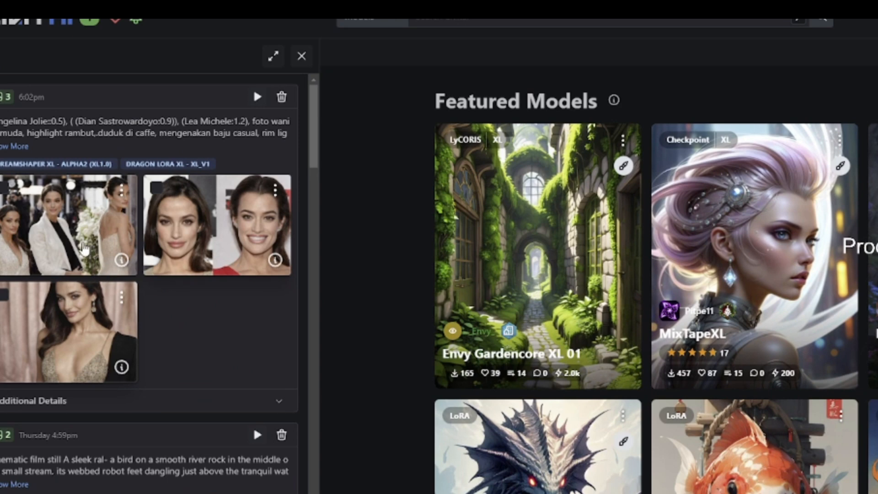
left_click(80, 222)
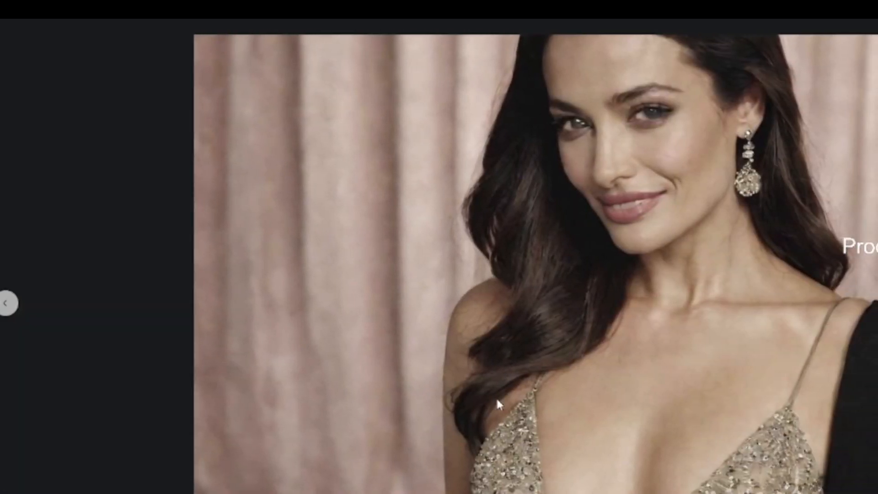
left_click(5, 304)
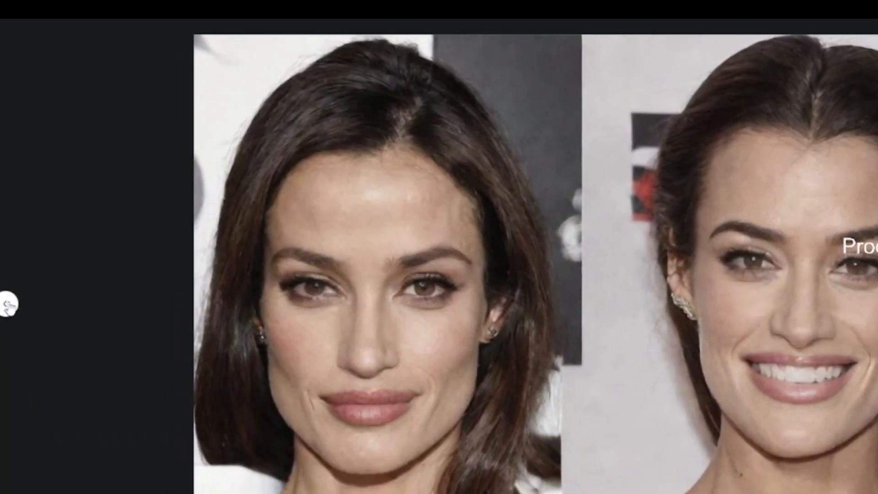
left_click(6, 303)
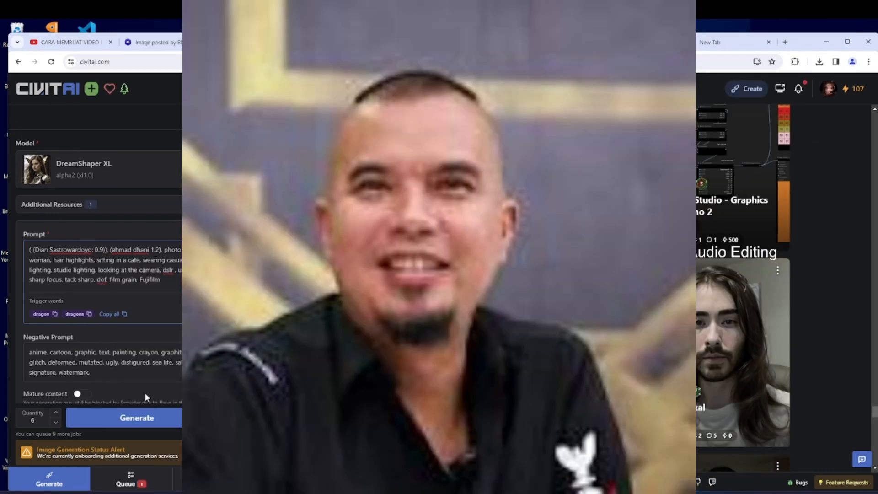
Generate six images from the prompt combining Dian Sastrowardoyo and Ahmad Dhani
scroll(114, 359, "down", 8)
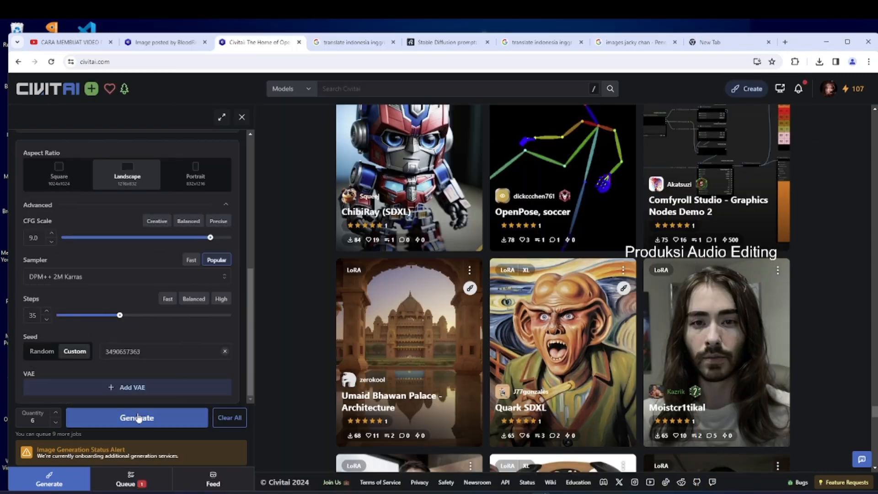
left_click(138, 418)
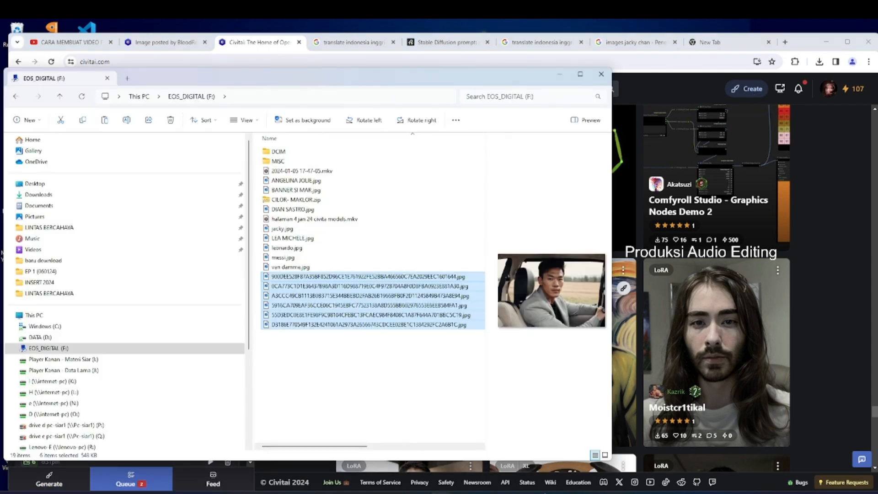
right_click(298, 171)
left_click(337, 181)
left_click(318, 171)
type("membuat promp")
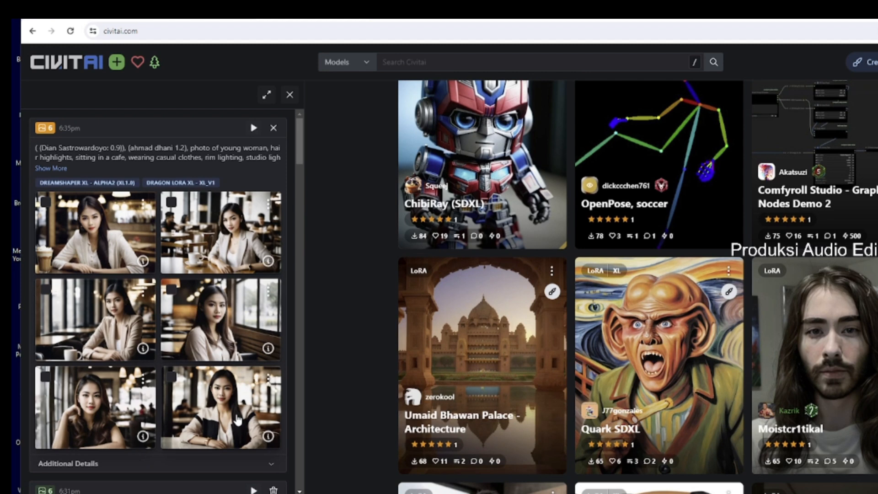
Open the newly generated café portraits in Civitai and examine all six enlarged, comparing the faces in both browsing directions
left_click(237, 420)
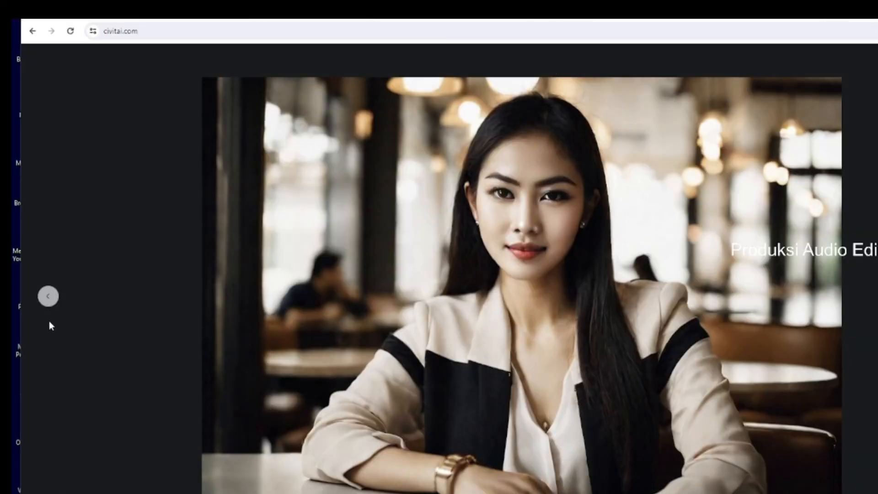
left_click(49, 298)
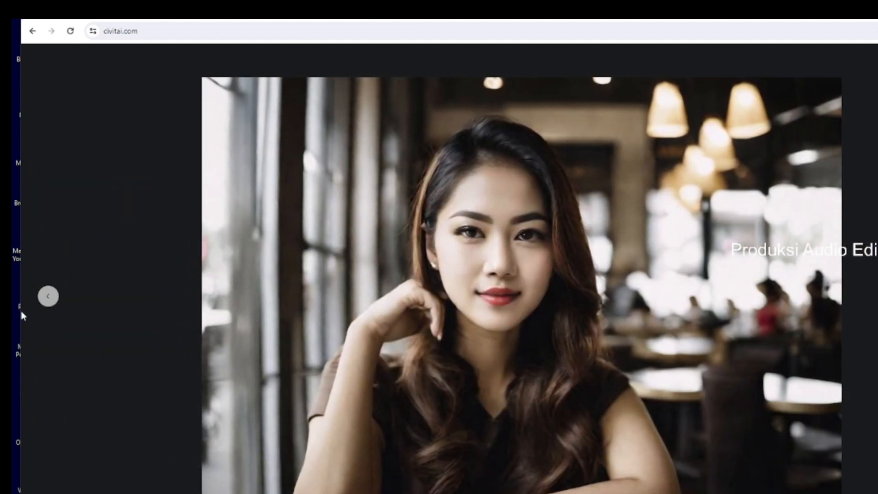
left_click(49, 297)
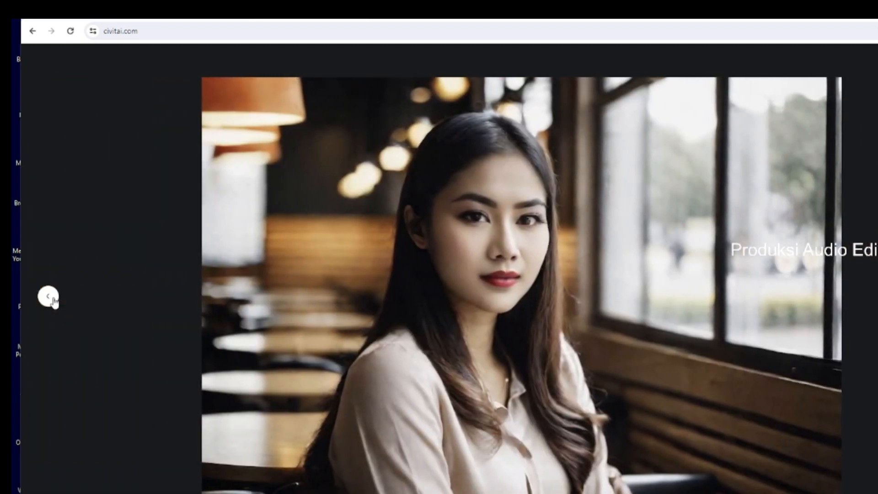
left_click(49, 297)
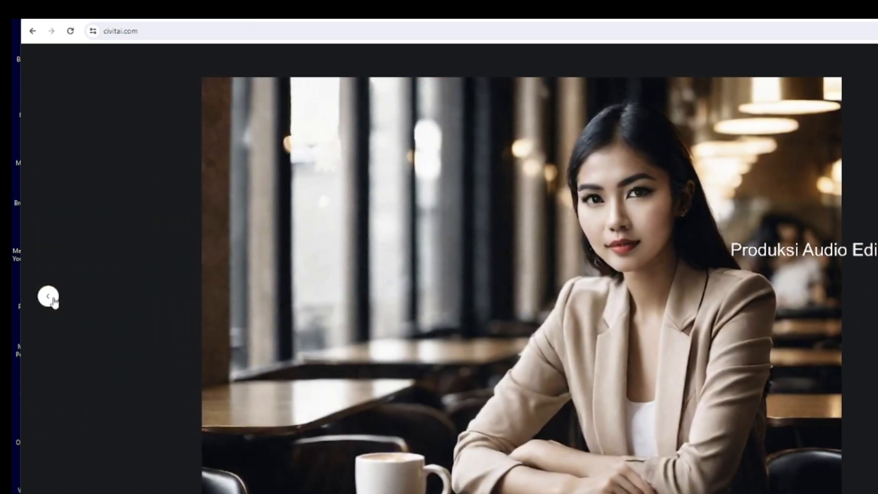
left_click(49, 297)
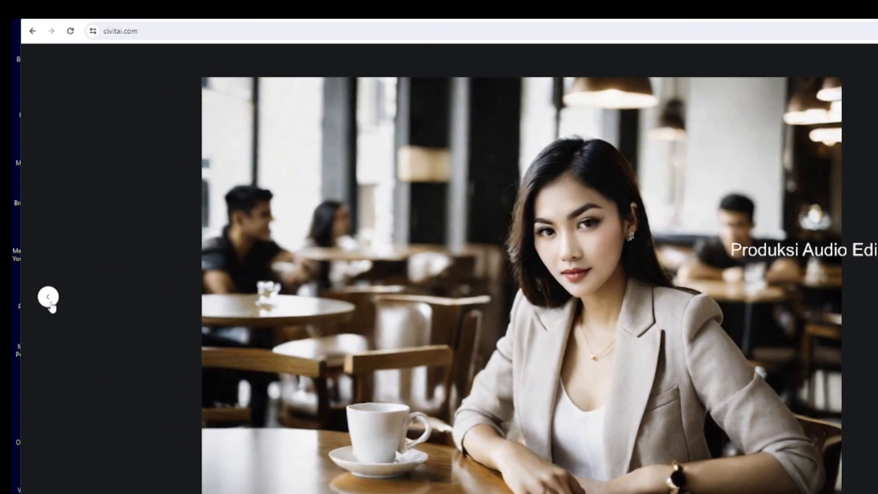
left_click(49, 297)
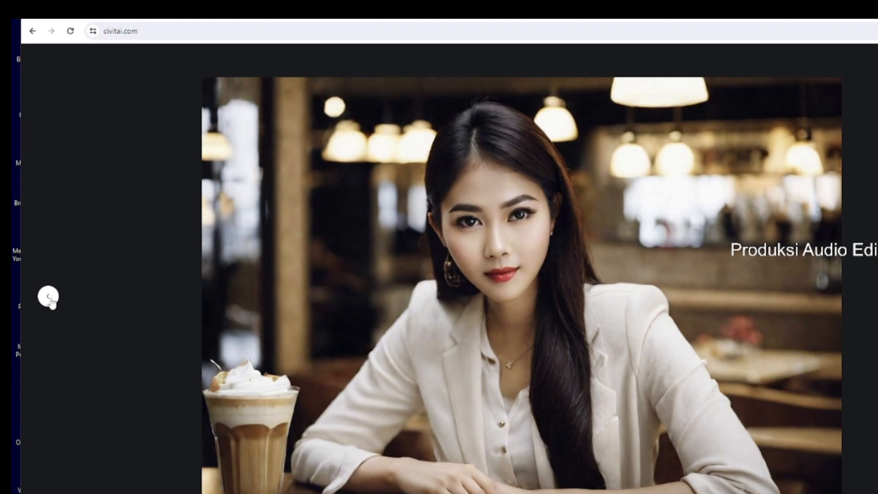
left_click(49, 298)
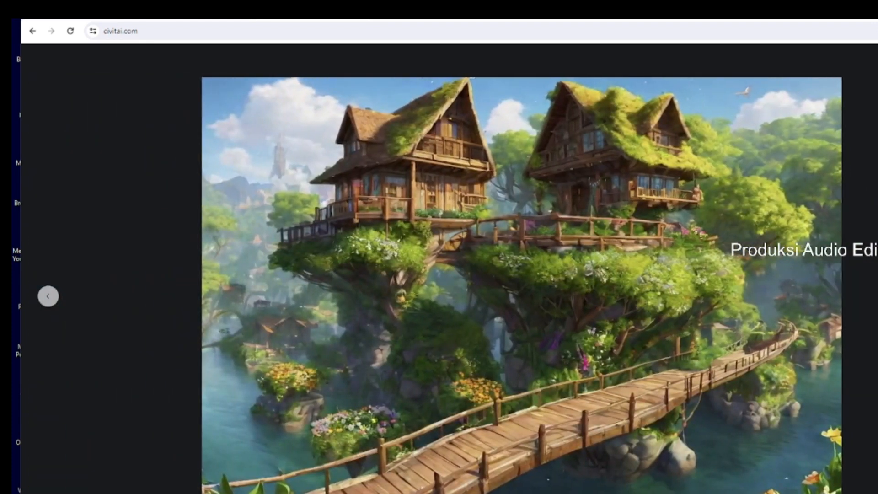
key("Right")
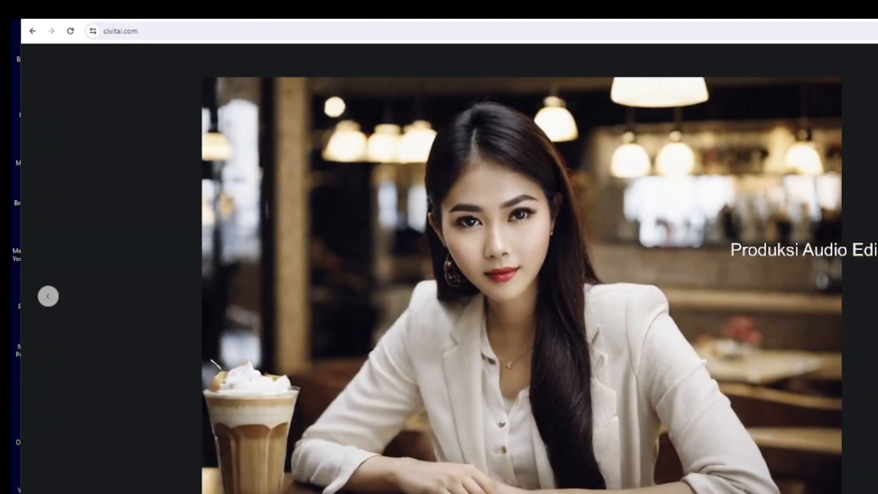
key("Right")
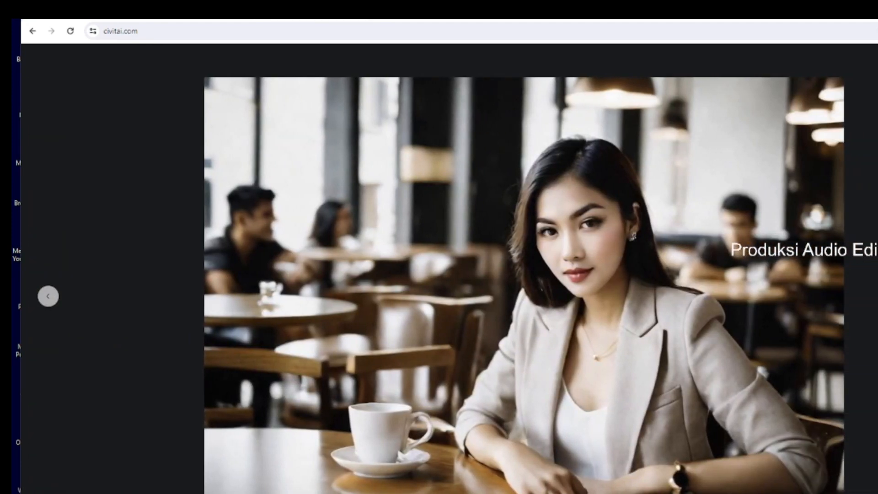
key("Right")
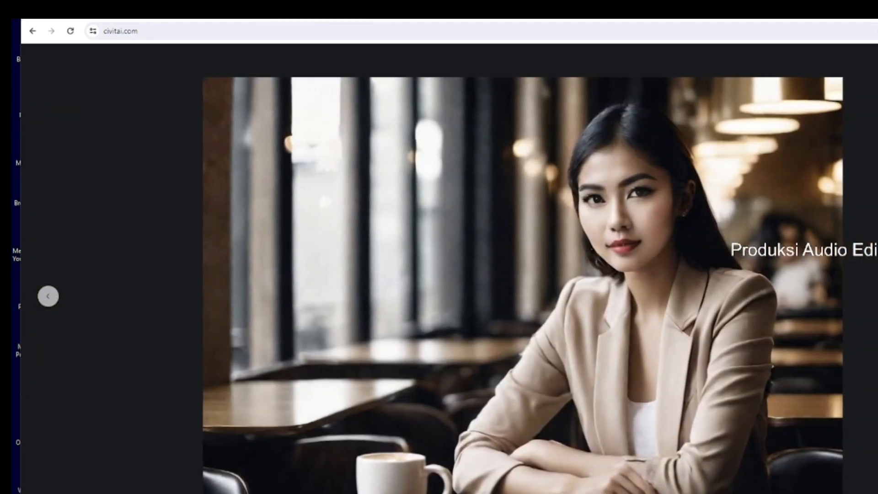
key("Right")
key("Right")
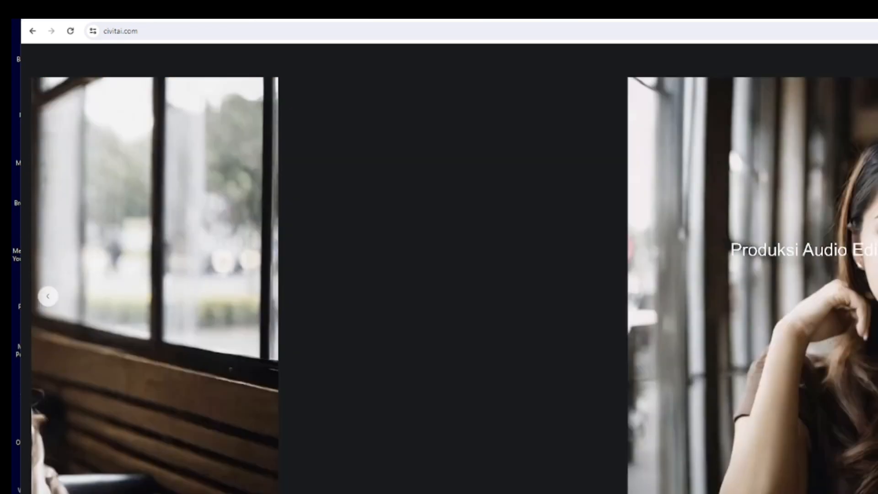
key("Right")
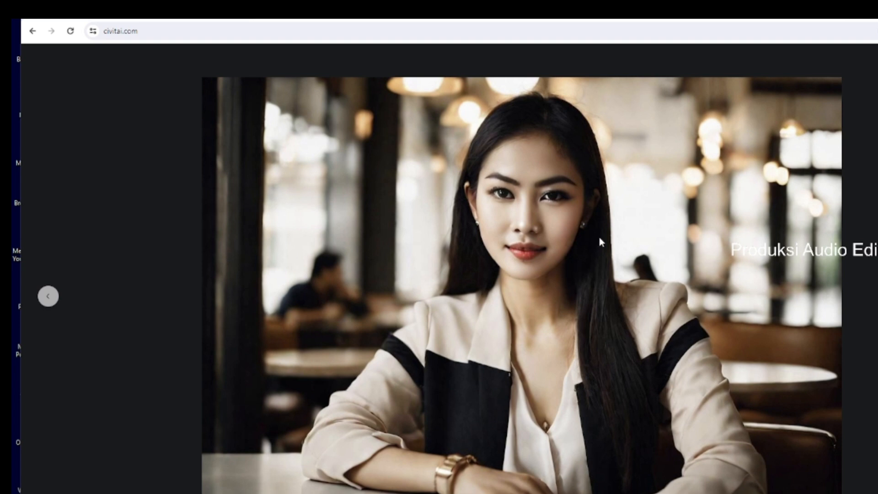
Save the enlarged café portraits one after another as JPEG images in the Downloads folder
right_click(597, 253)
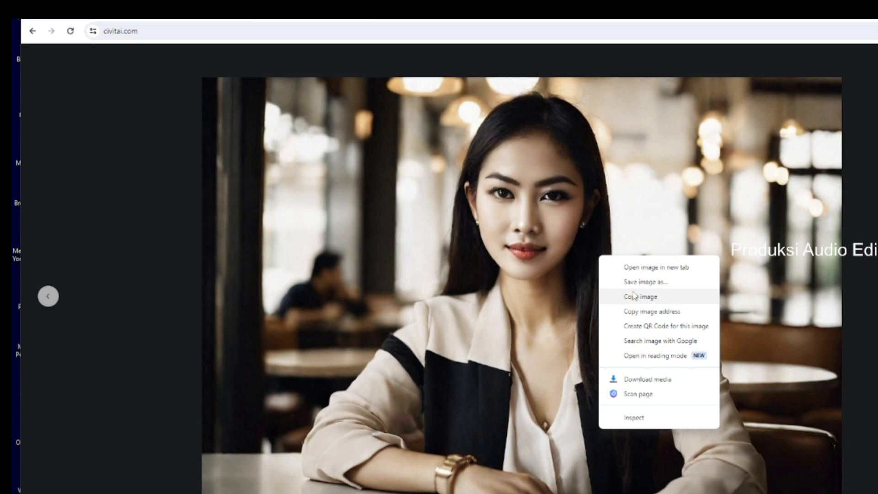
left_click(654, 293)
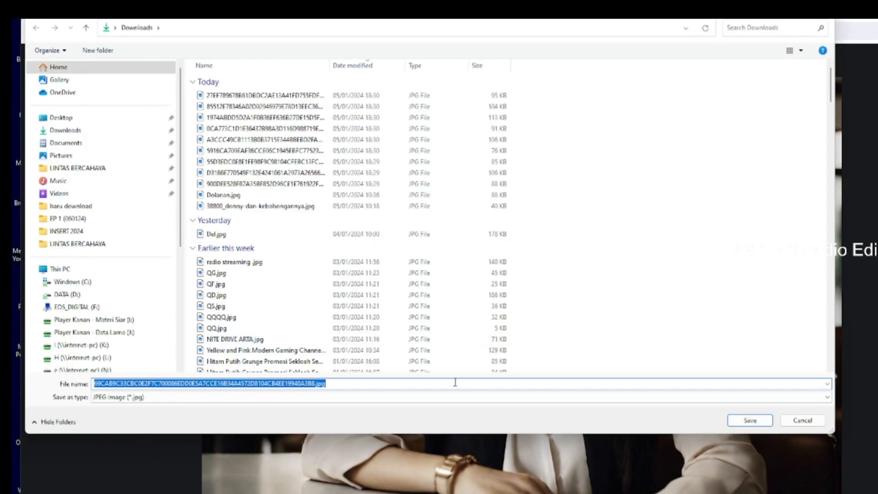
left_click(746, 420)
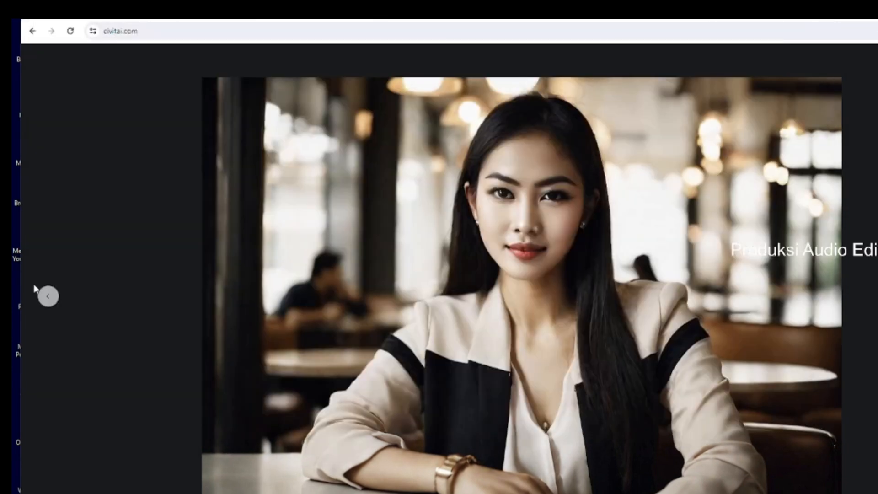
left_click(48, 297)
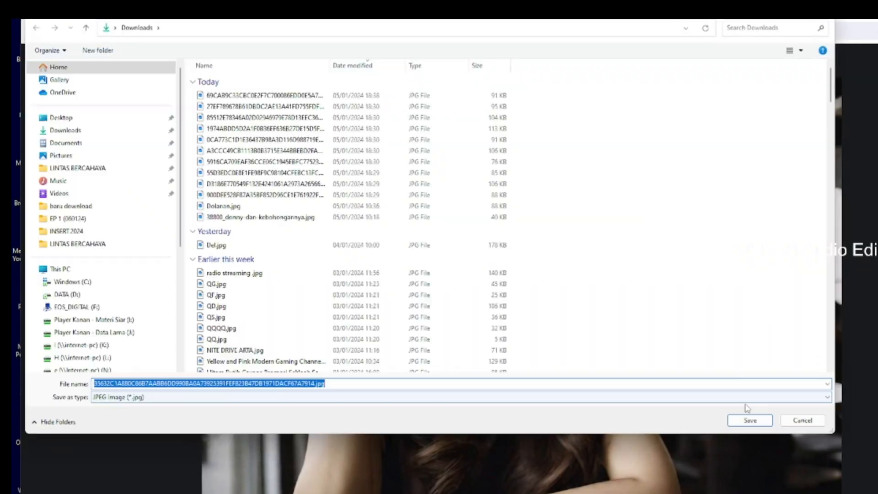
right_click(506, 290)
left_click(531, 316)
left_click(48, 296)
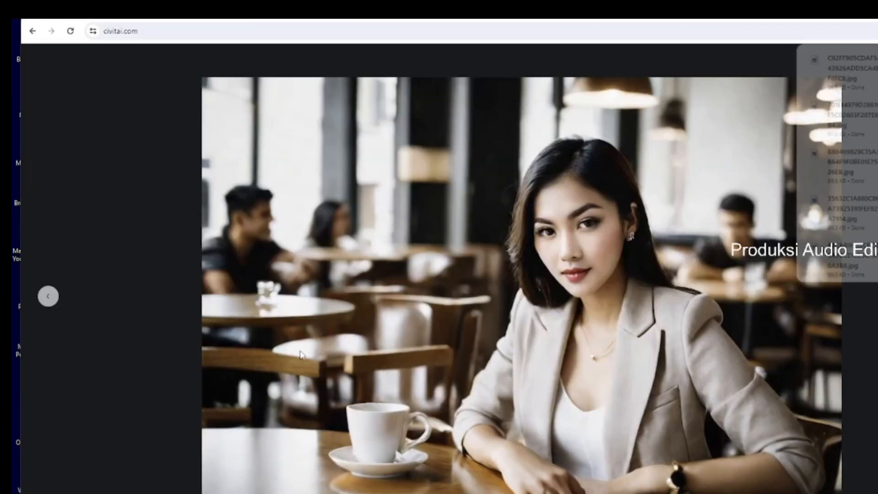
left_click(48, 297)
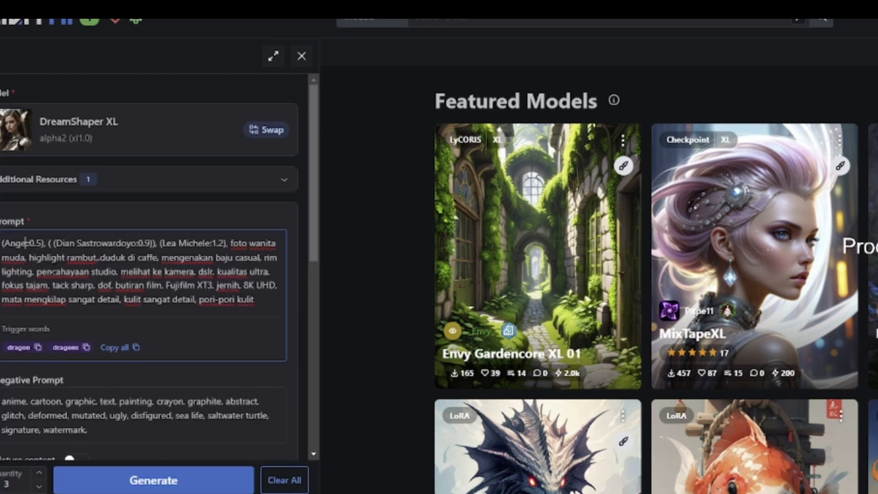
Rewrite the prompt with (Leonardo dicaprio::0.5), (leonal messi :0.9)), (Jean Claude Van Damme:1.2), foto pria muda and duduk di dalam mobil
key("BackSpace")
key("BackSpace")
key("BackSpace")
key("BackSpace")
key("BackSpace")
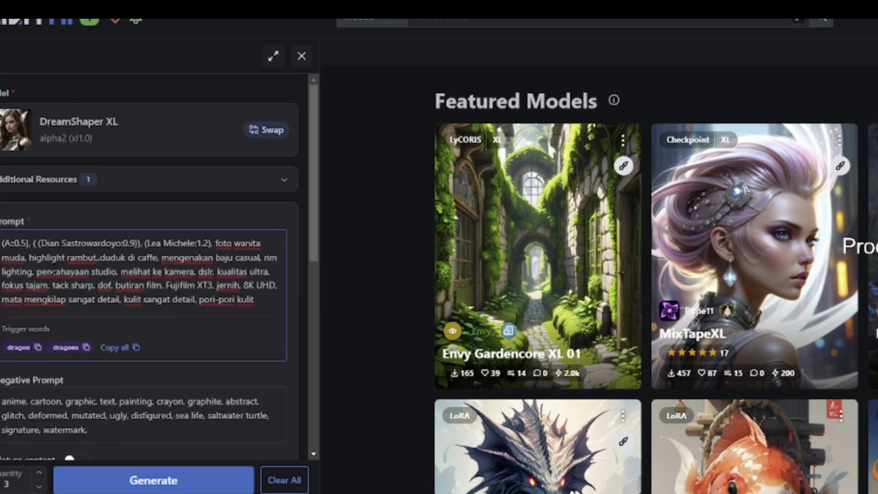
type("Leonardo dicaprio::0.5), (leonal messi :0.9)), (Jean Claude Van")
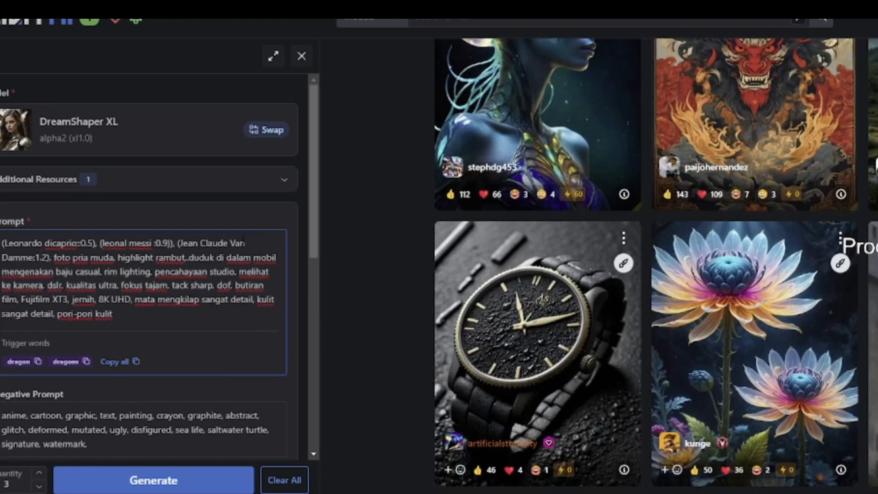
Set the CFG scale to 7.0 and the steps to 40 for the new generation
scroll(243, 239, "down", 2)
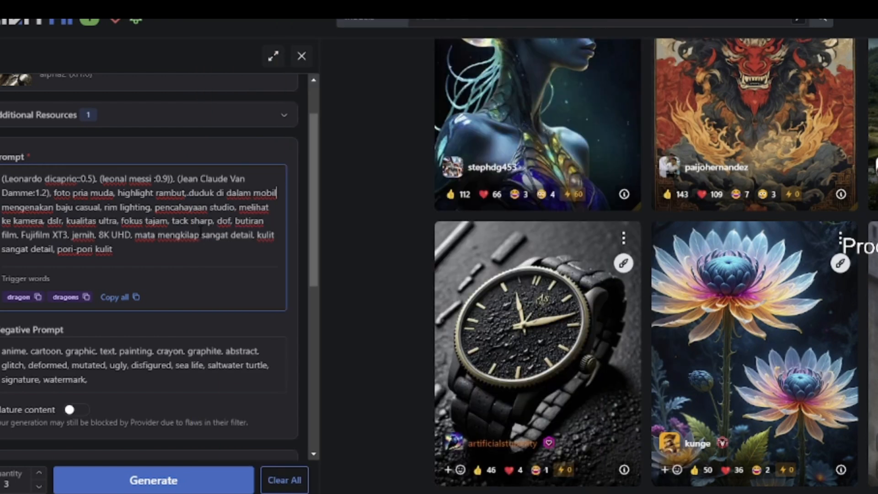
left_click(123, 267)
scroll(199, 409, "down", 7)
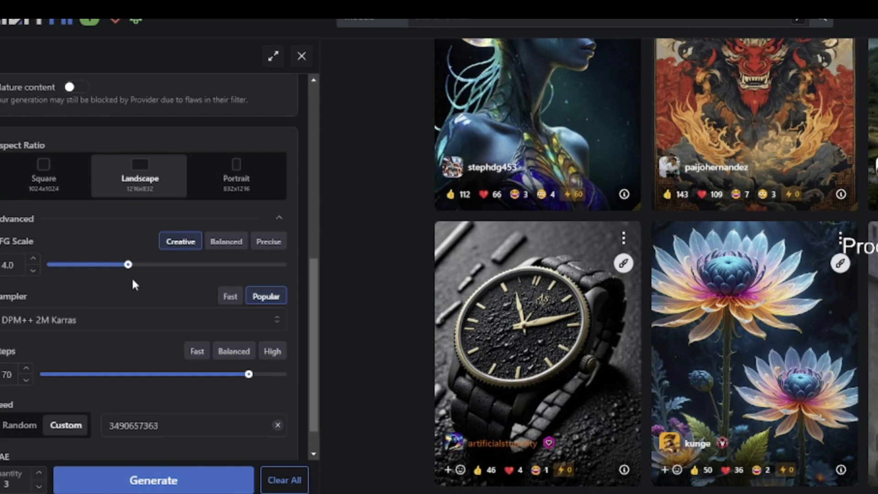
left_click_drag(128, 265, 211, 270)
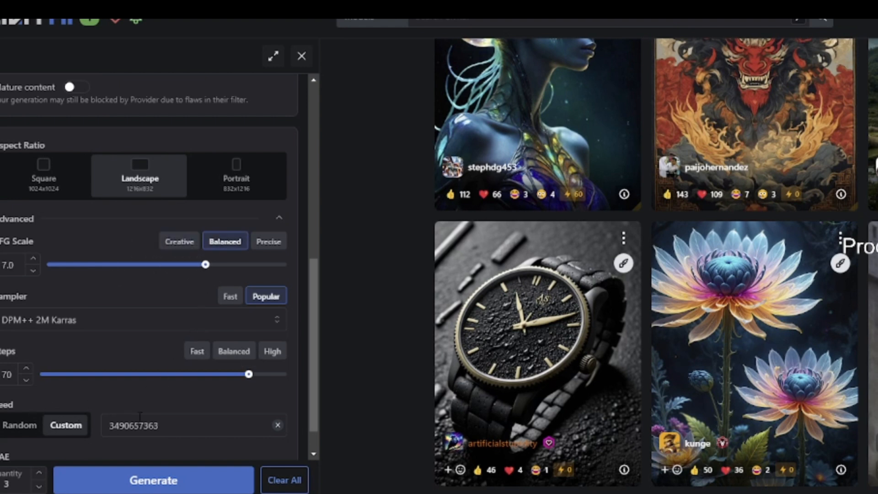
left_click_drag(249, 375, 147, 390)
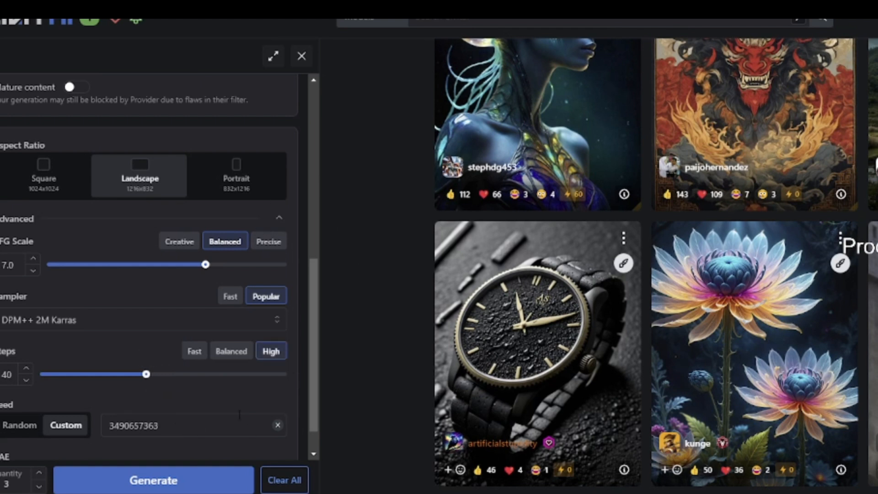
Generate three images from the Leonardo DiCaprio, Messi and Van Damme prompt and open the group picture enlarged
scroll(223, 411, "down", 1)
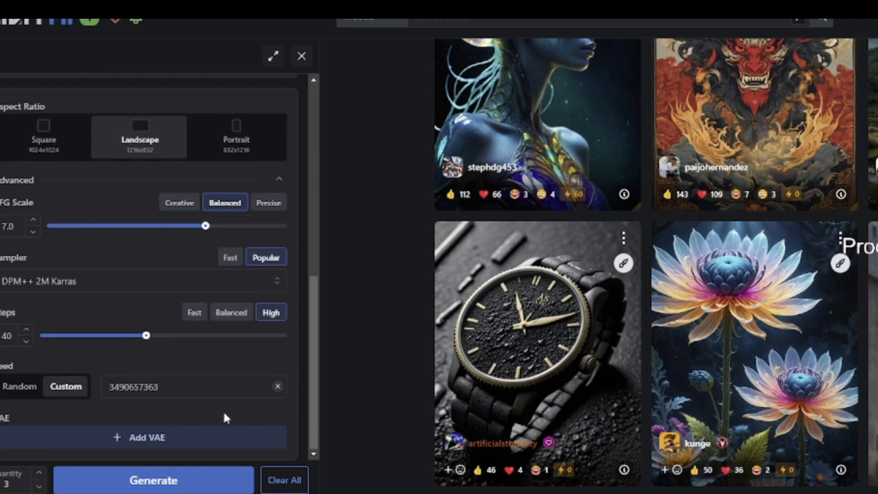
left_click(190, 488)
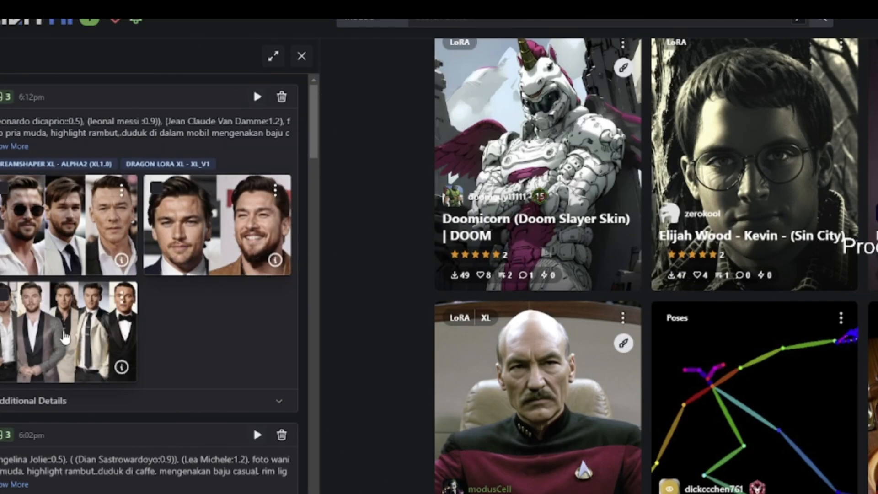
left_click(98, 376)
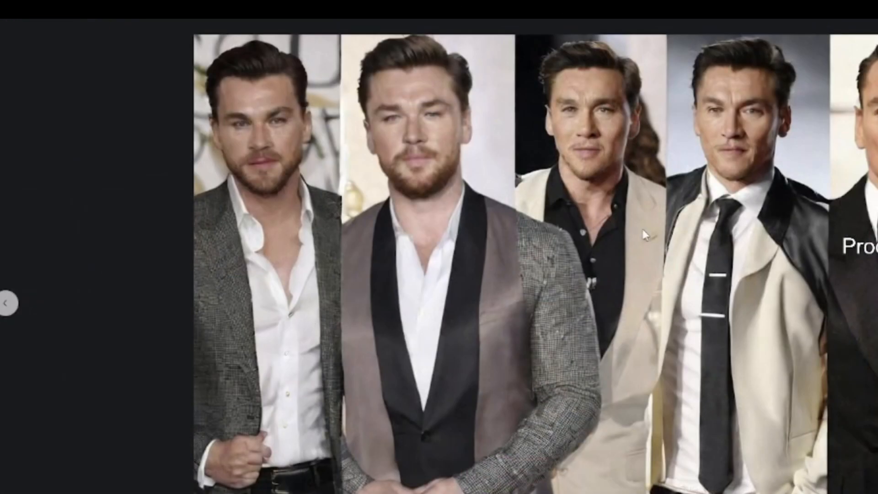